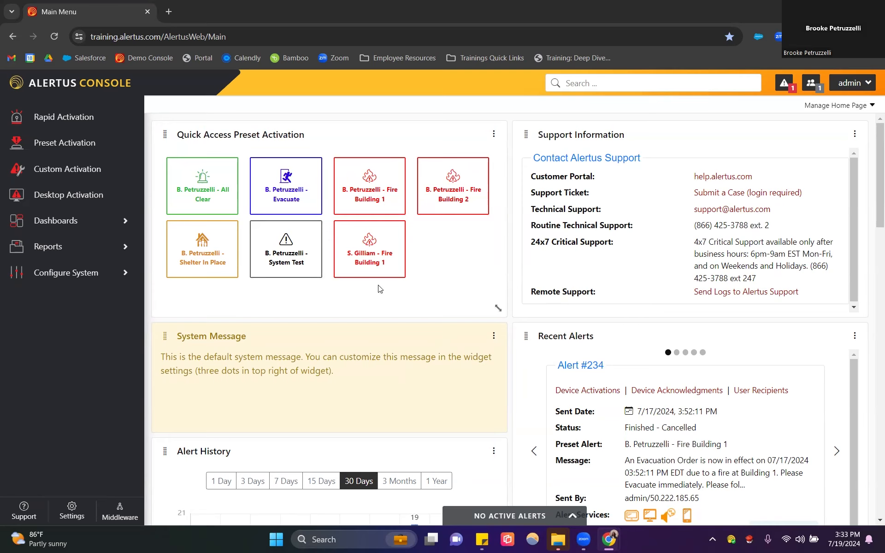
- Open the Users and Access Rights page of the system configuration
click(97, 282)
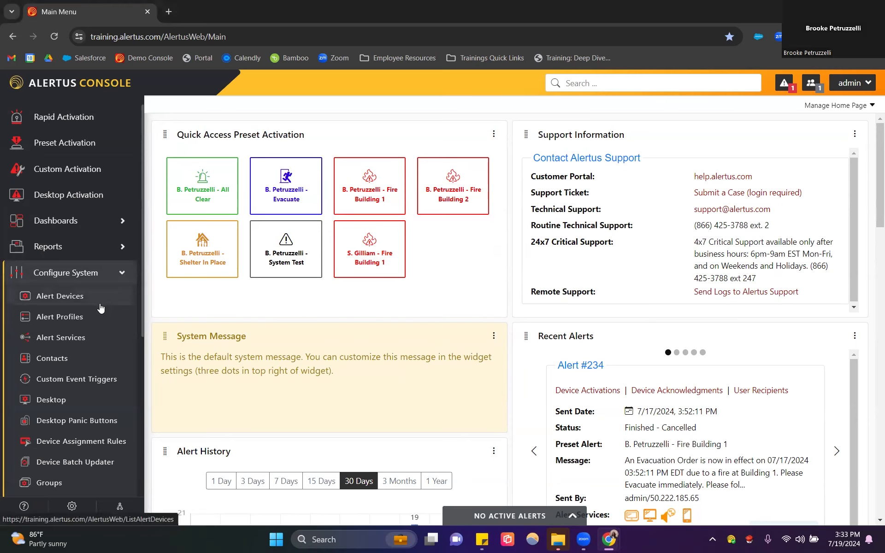
scroll(101, 308, down, 1)
scroll(101, 308, down, 4)
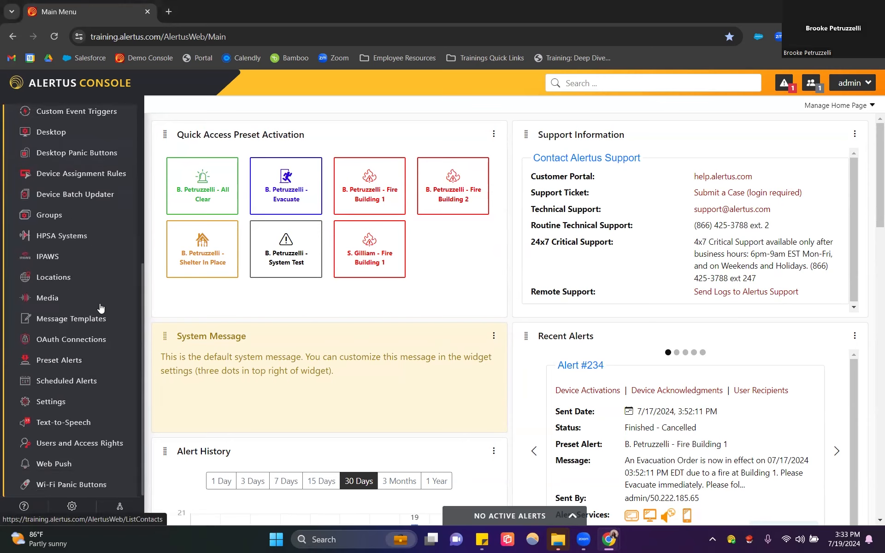
click(63, 443)
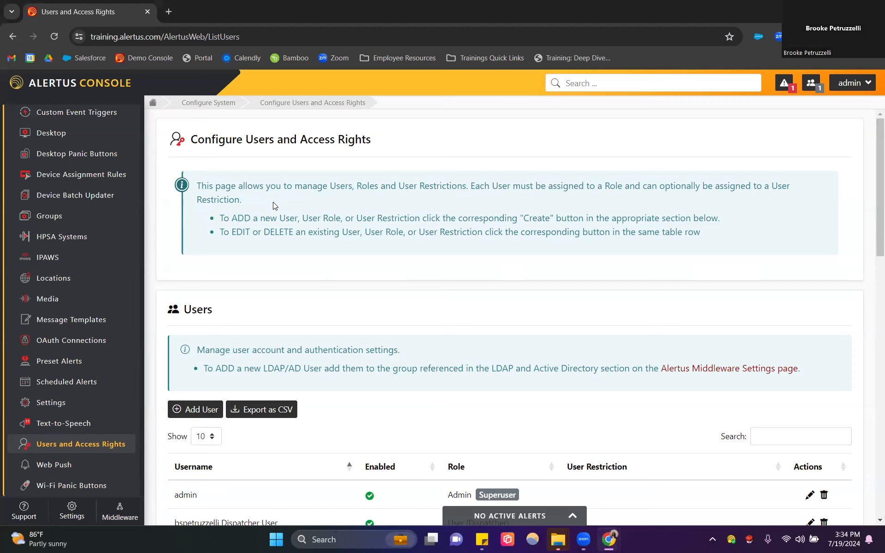
- Start adding a new user from the Users section and bring up the form's general fields
scroll(274, 205, down, 3)
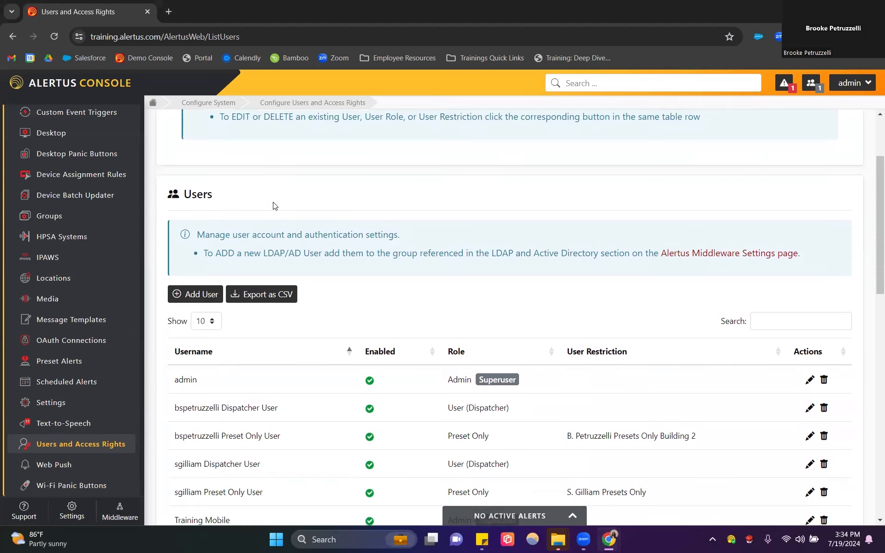
scroll(274, 205, down, 1)
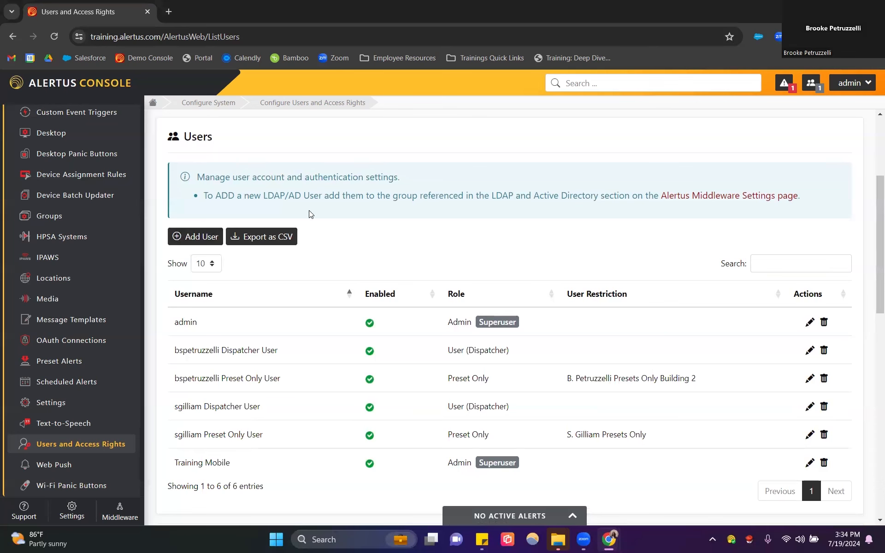
click(197, 236)
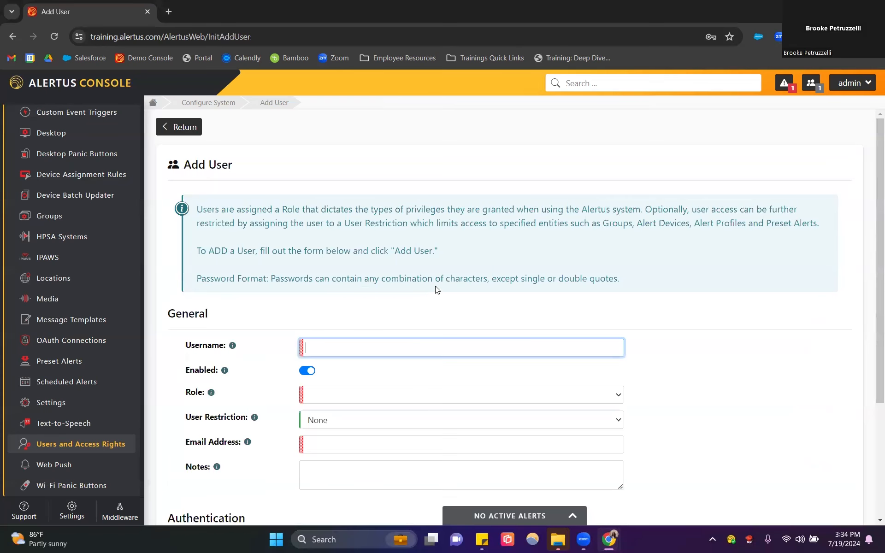
scroll(362, 295, down, 1)
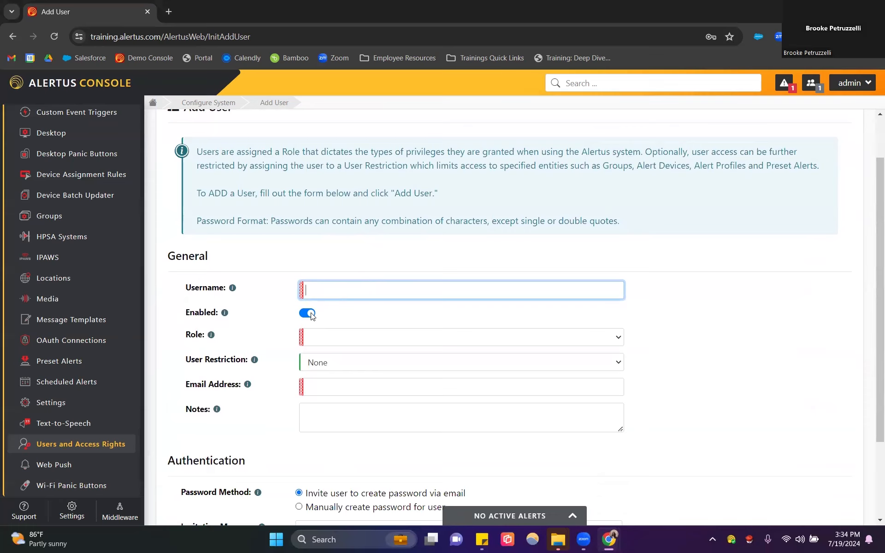
- Look through the available roles and user restrictions for the new user without choosing any
click(323, 338)
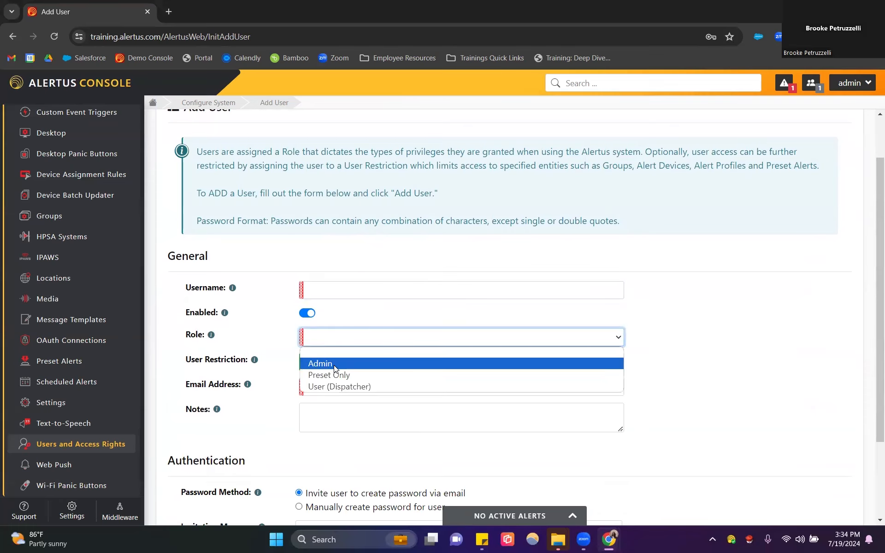
key(Down)
key(Up)
key(Down)
key(Down)
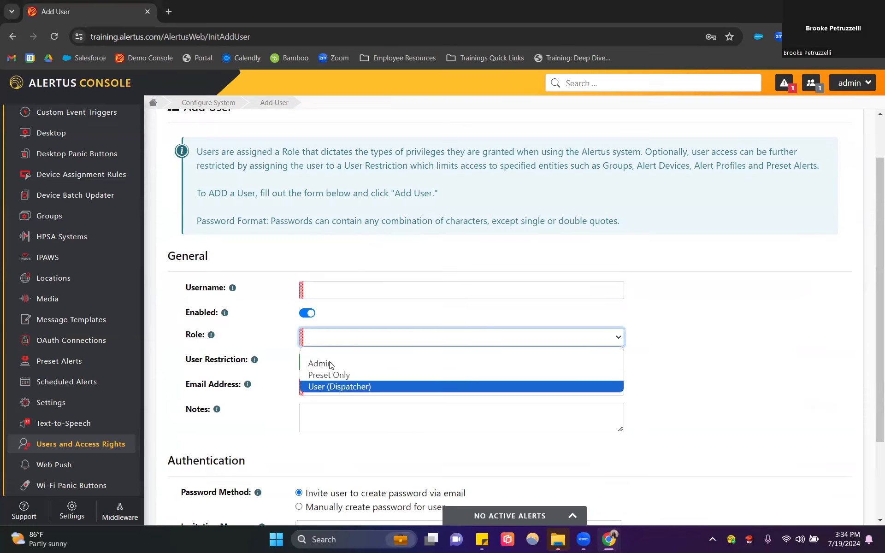
click(271, 322)
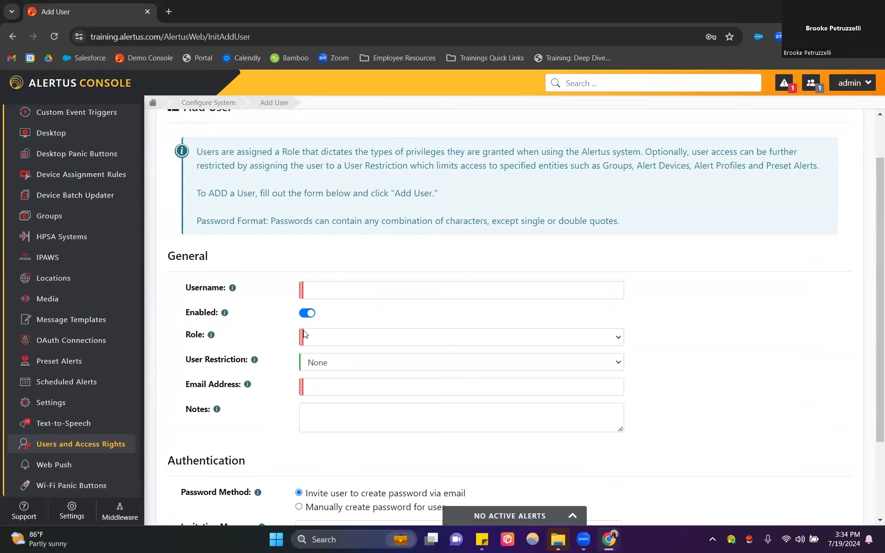
click(318, 369)
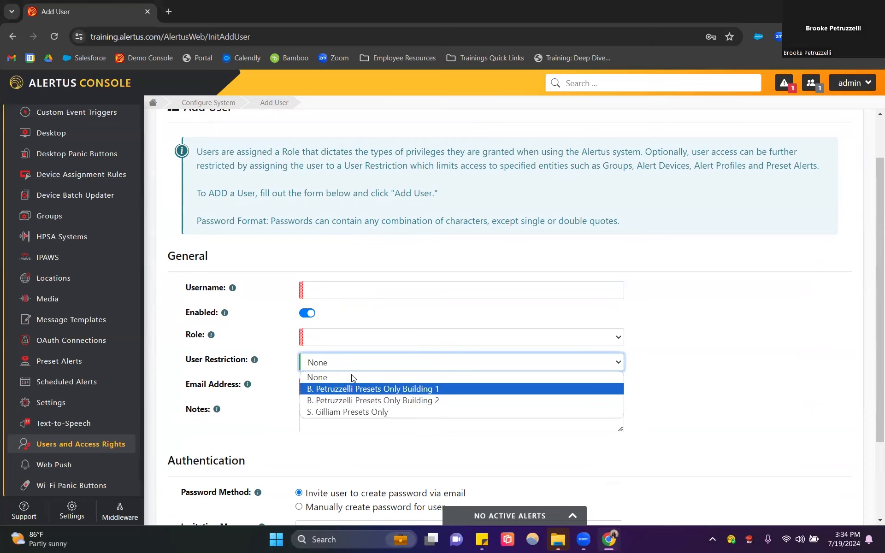
click(705, 400)
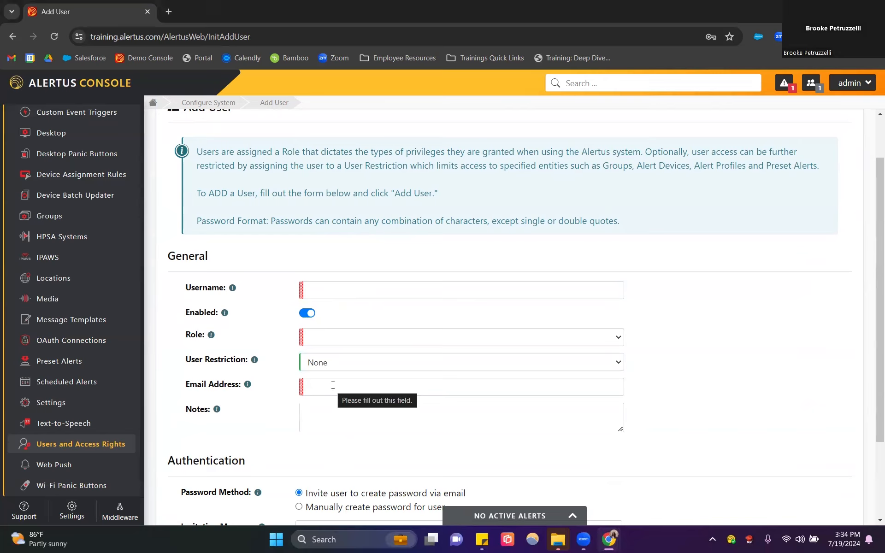
- Switch the new user's password method to manually creating the password, and cancel adding the user
mouse_move(217, 409)
scroll(286, 431, down, 3)
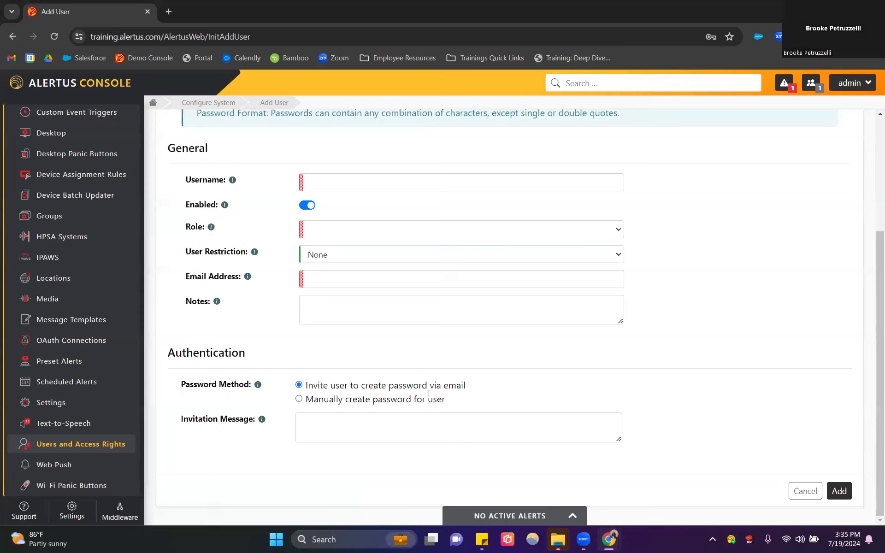
click(300, 399)
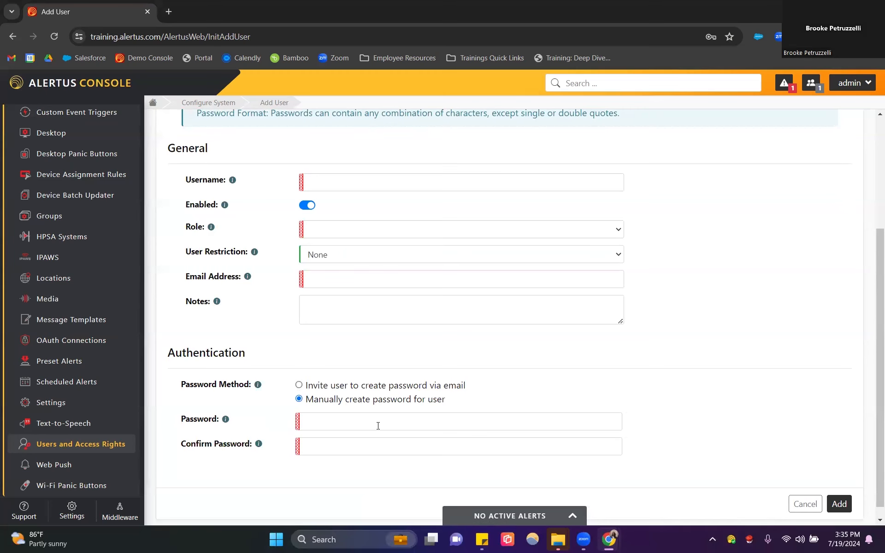
click(806, 503)
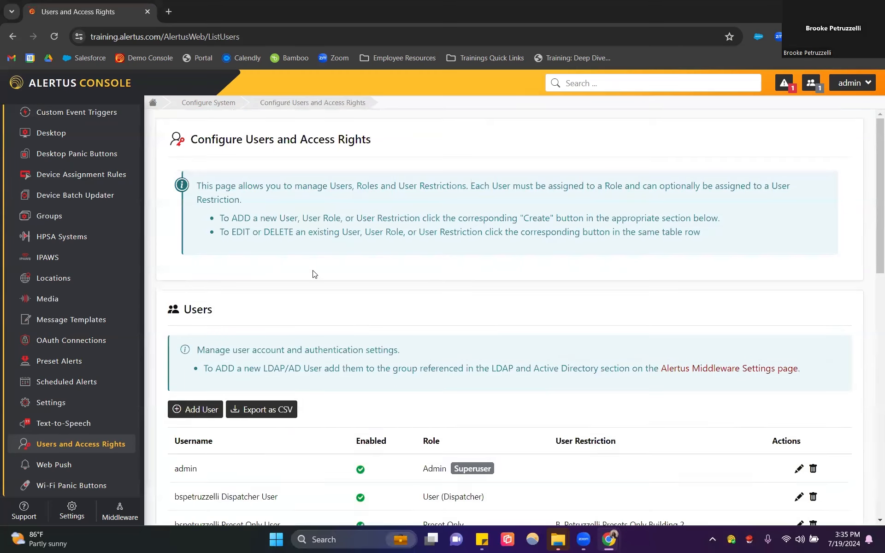
- Open the Preset Only role for editing and review its general settings and Alerts and Reports permissions
scroll(316, 272, down, 4)
scroll(341, 269, down, 1)
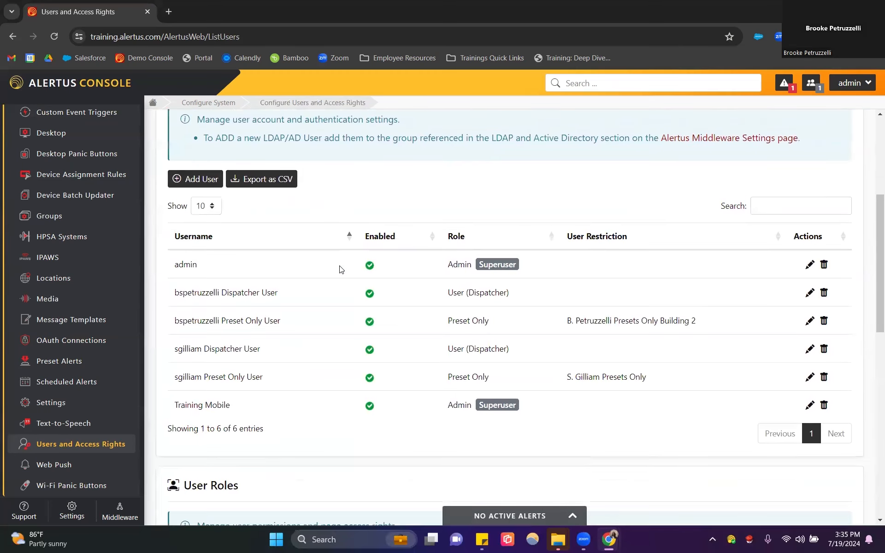
scroll(341, 269, down, 3)
scroll(341, 270, down, 2)
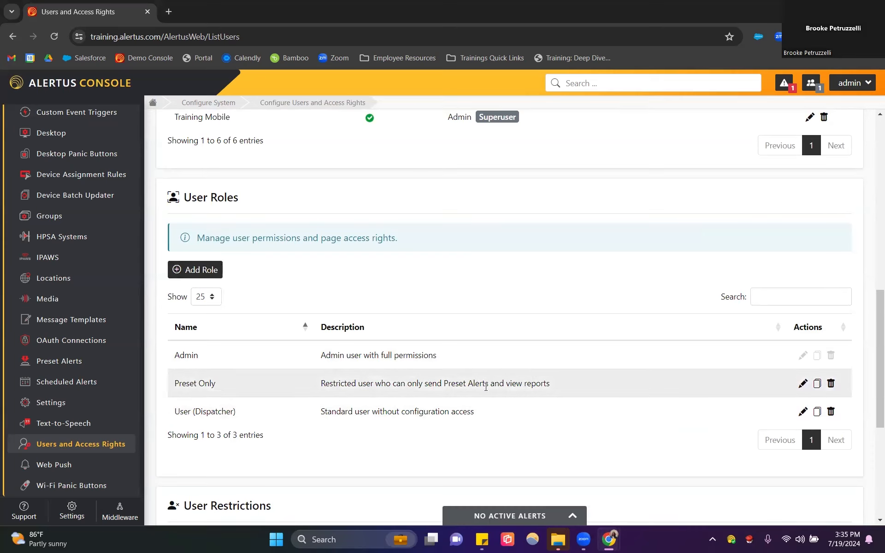
click(804, 385)
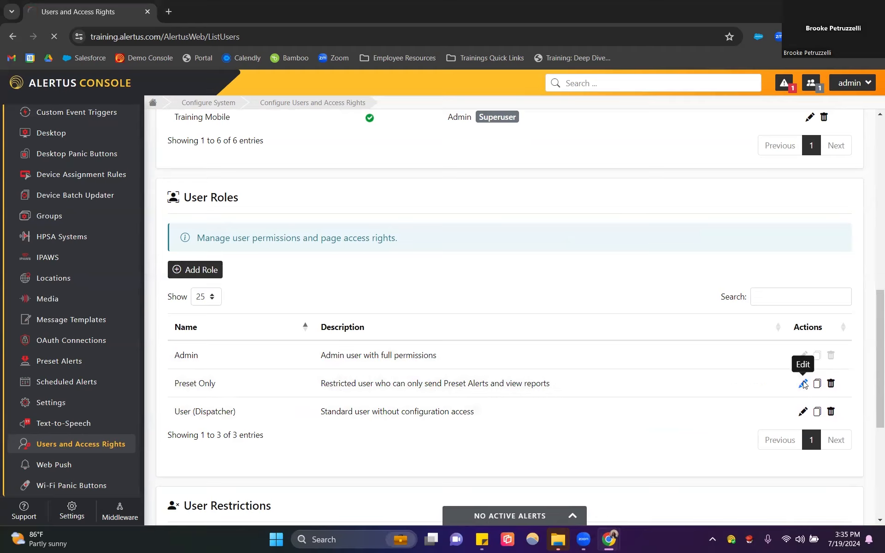
scroll(386, 314, down, 1)
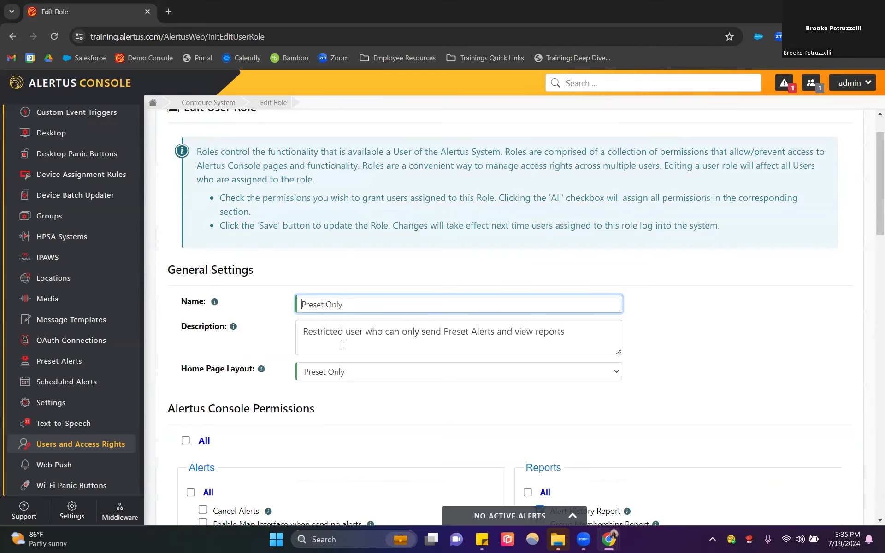
scroll(342, 346, down, 3)
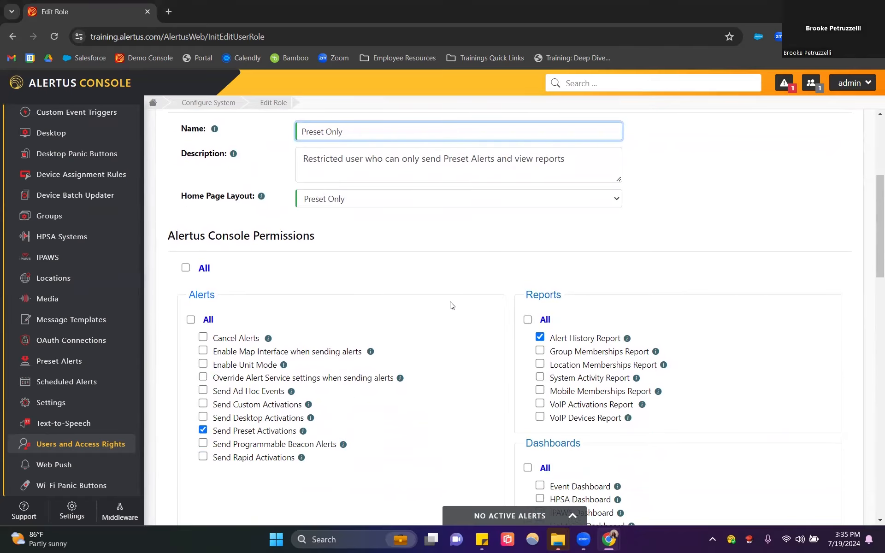
- Grant and revoke again the Send Desktop Activations and Cancel Alerts permissions of the Preset Only role
click(204, 418)
click(204, 417)
click(203, 337)
click(202, 337)
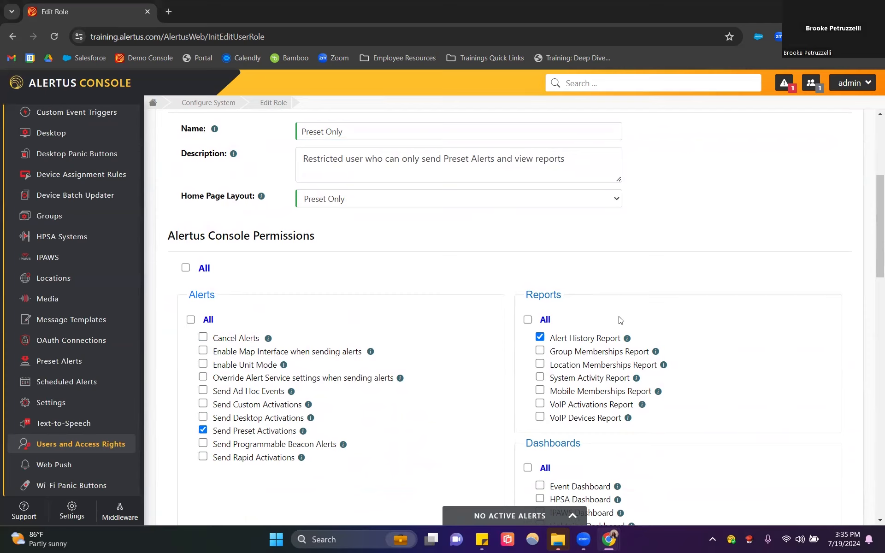
- Grant and revoke again all Dashboards permissions of the Preset Only role
scroll(620, 319, down, 1)
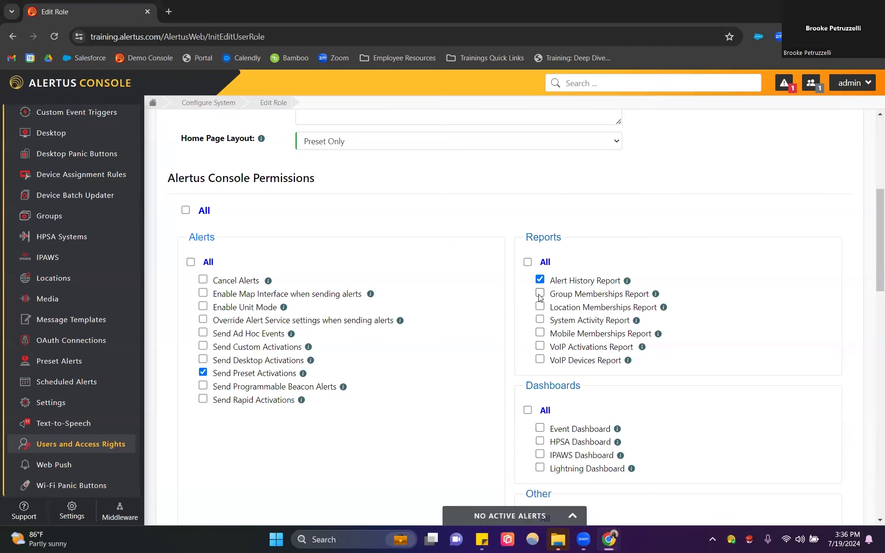
scroll(538, 368, down, 1)
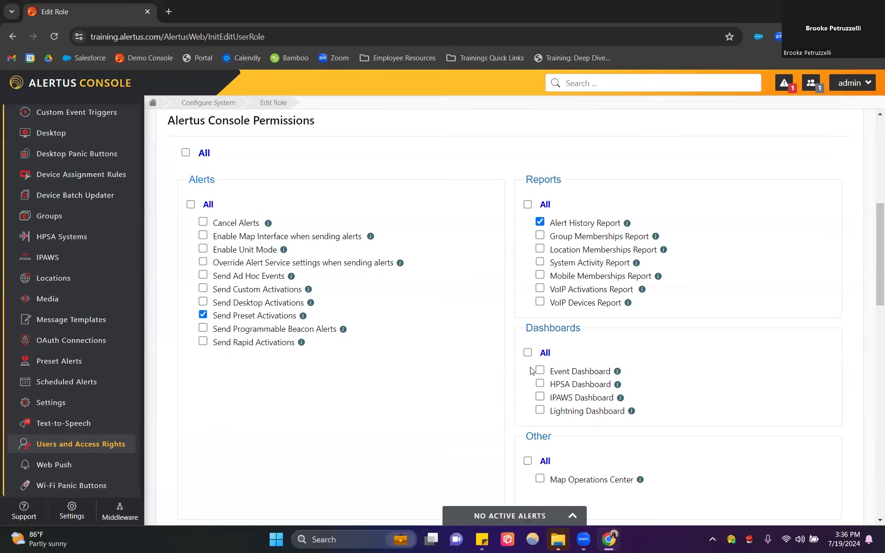
click(528, 353)
click(528, 353)
- Grant and revoke again all configuration permissions for Alert Devices in the Preset Only role
scroll(560, 375, down, 4)
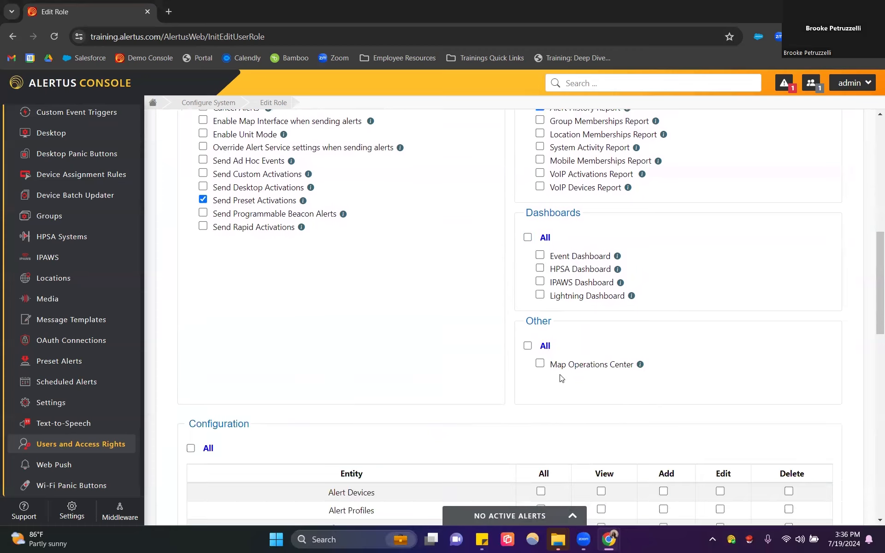
scroll(542, 376, down, 2)
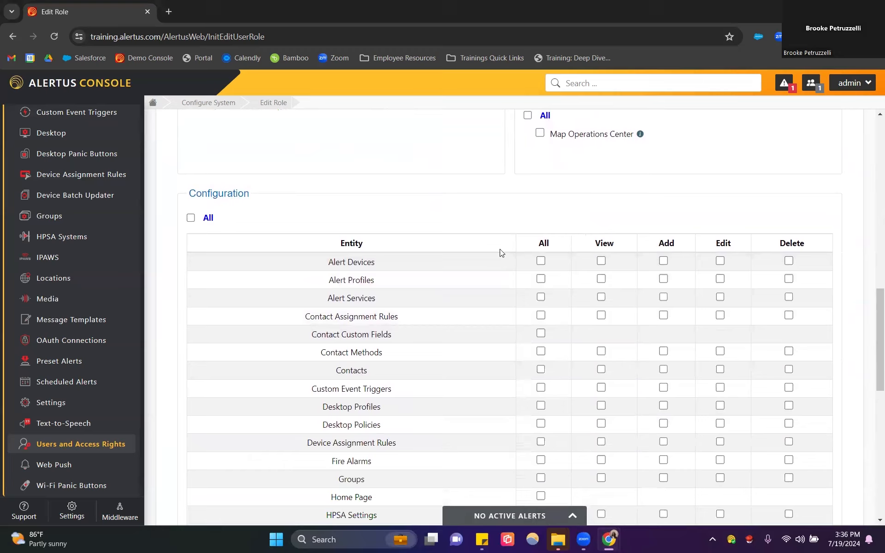
click(541, 260)
click(541, 261)
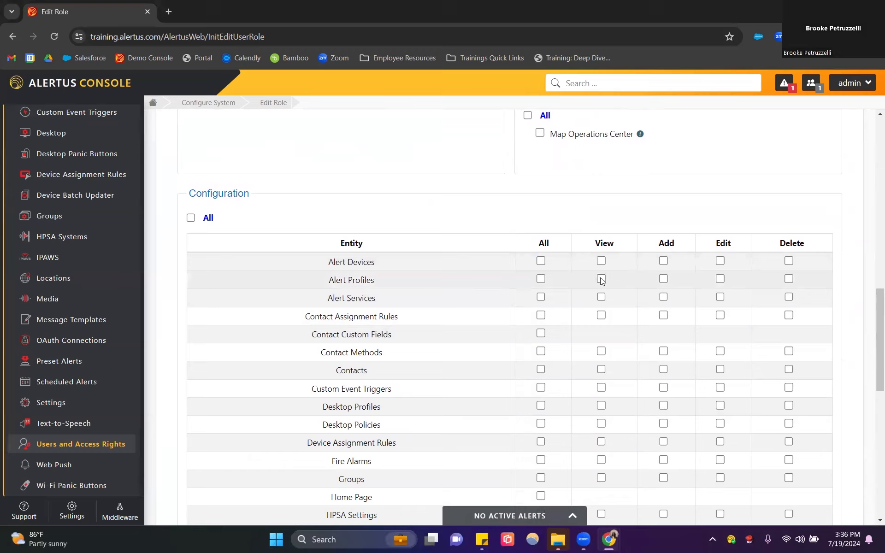
- Try out the Add, Edit, Delete and All configuration permissions for Alert Profiles, leaving them cleared
click(663, 279)
click(719, 278)
click(789, 279)
click(541, 279)
- Review the role's remaining Configuration and System permissions, and cancel editing without saving
scroll(543, 211, down, 1)
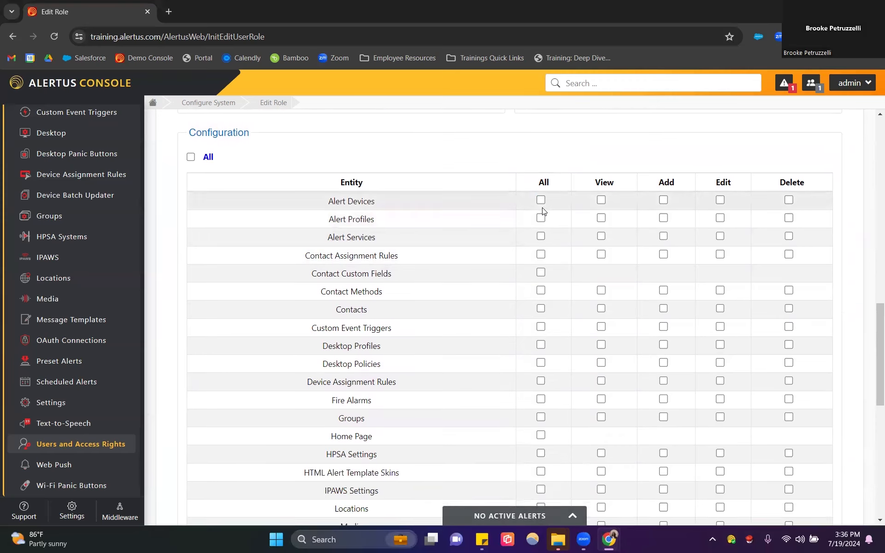
scroll(543, 210, down, 6)
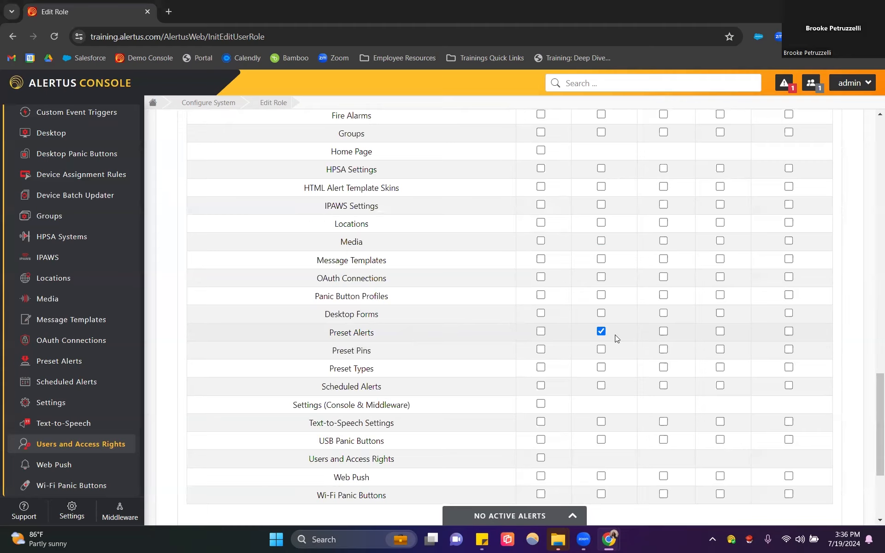
scroll(616, 335, up, 6)
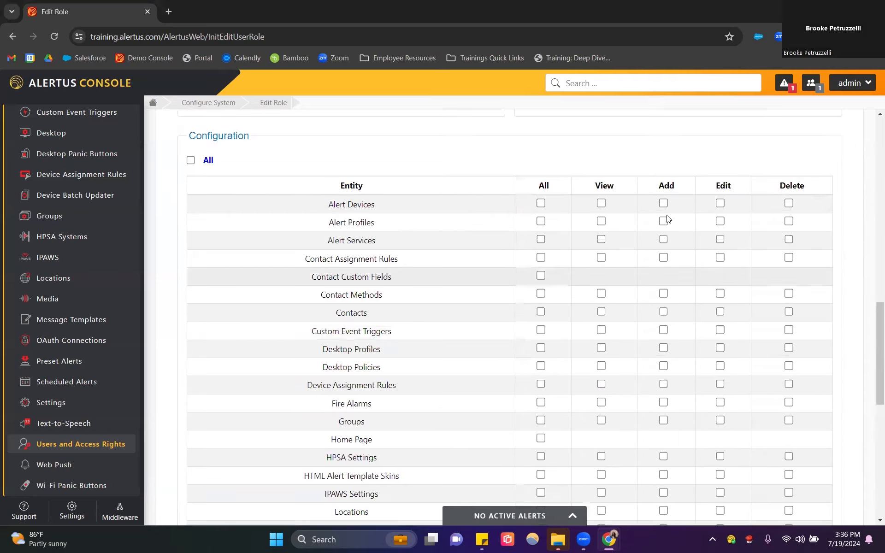
scroll(657, 331, down, 9)
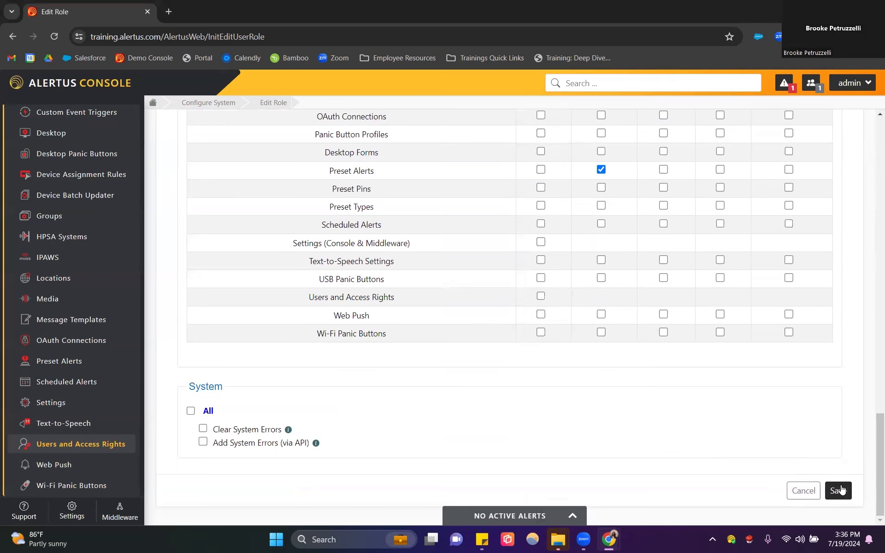
click(805, 491)
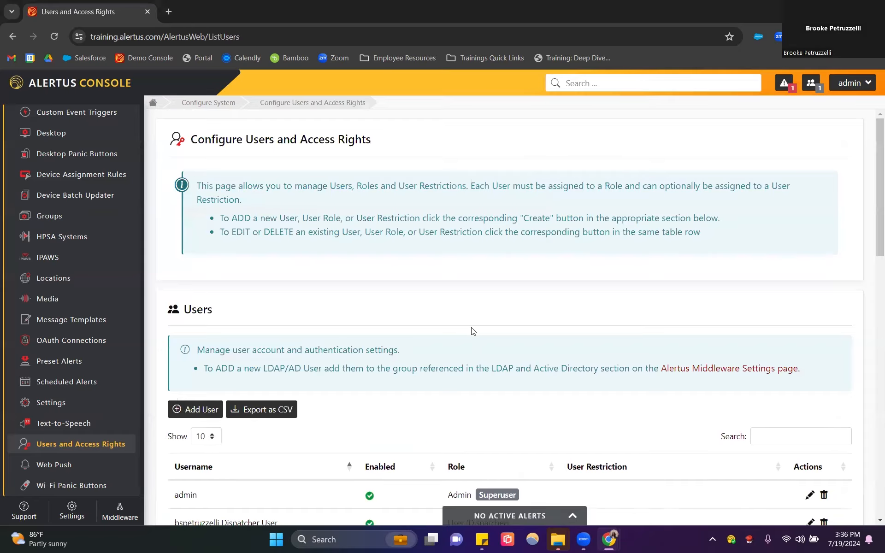
- Review the User Roles list and the User Restrictions list on the Users and Access Rights page
scroll(470, 330, down, 10)
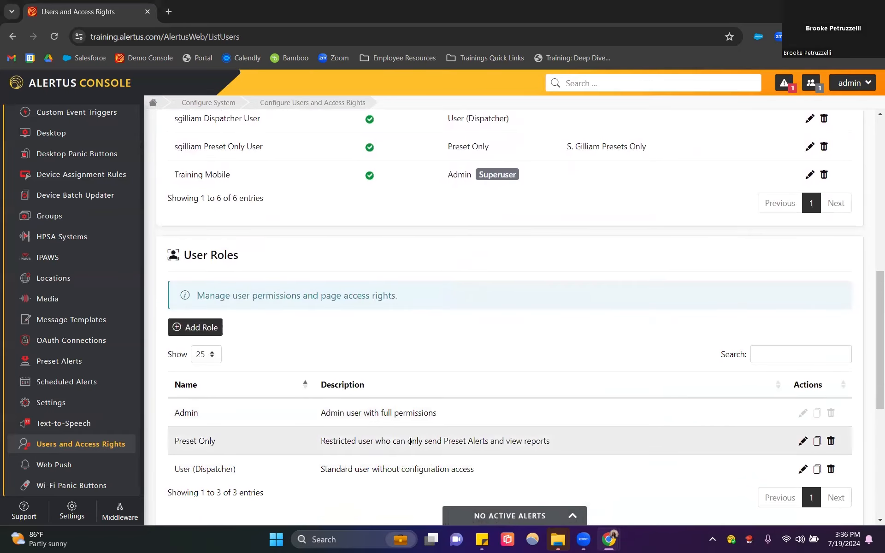
scroll(422, 437, up, 4)
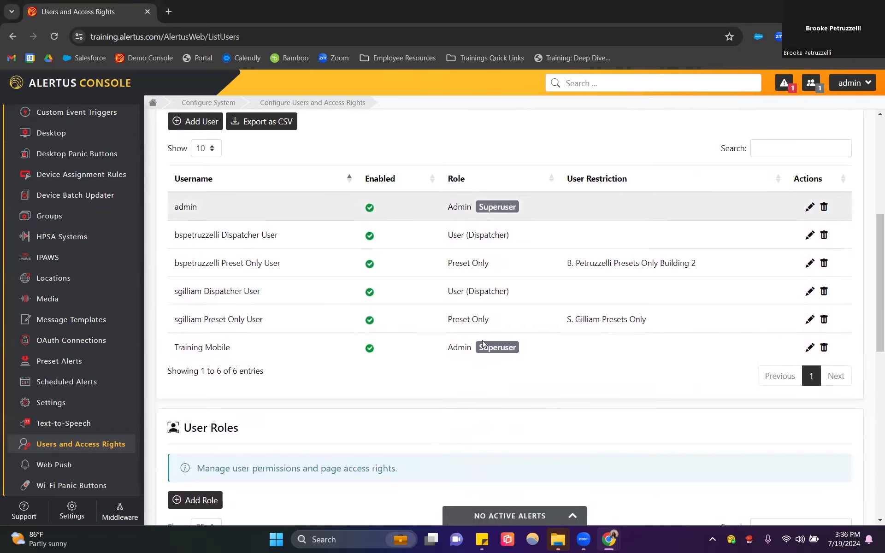
scroll(477, 354, down, 8)
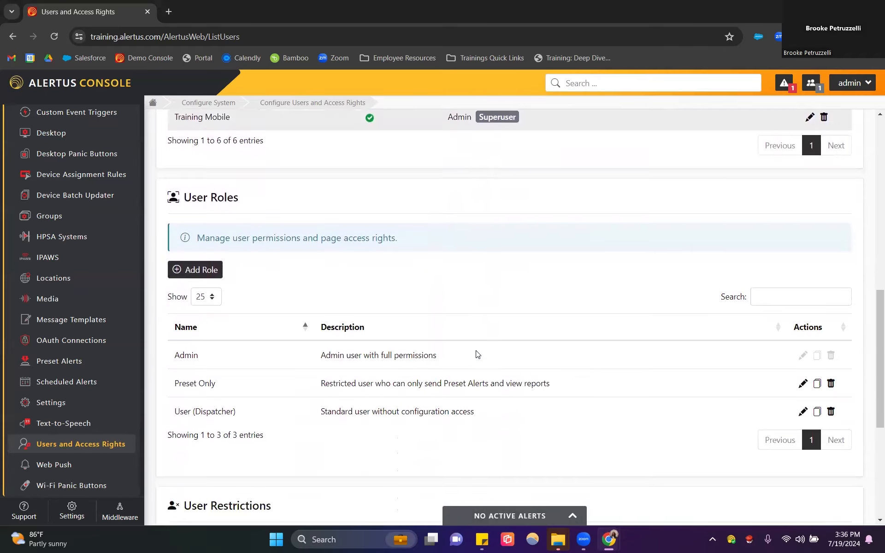
scroll(477, 354, down, 3)
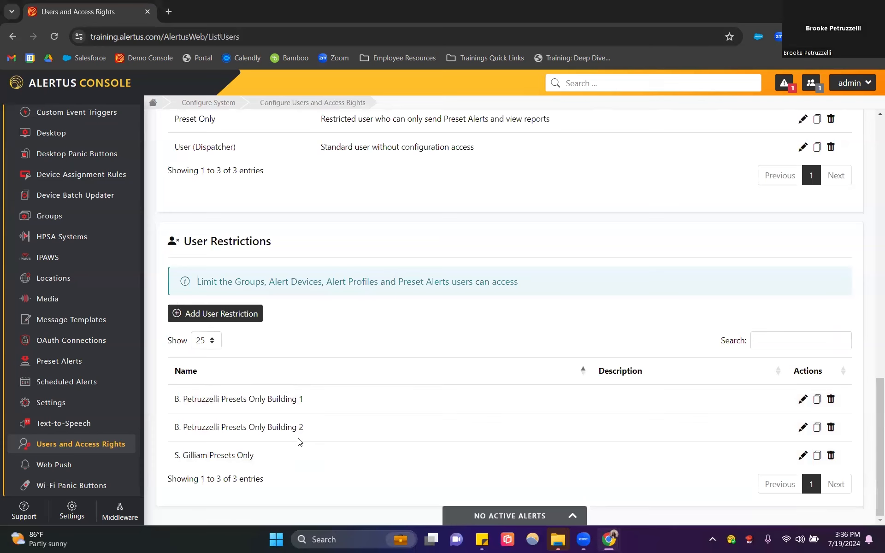
- Open the Presets Only Building 2 user restriction for editing and examine its Units, Groups, Alert Profiles and Preset Alerts permissions
click(803, 427)
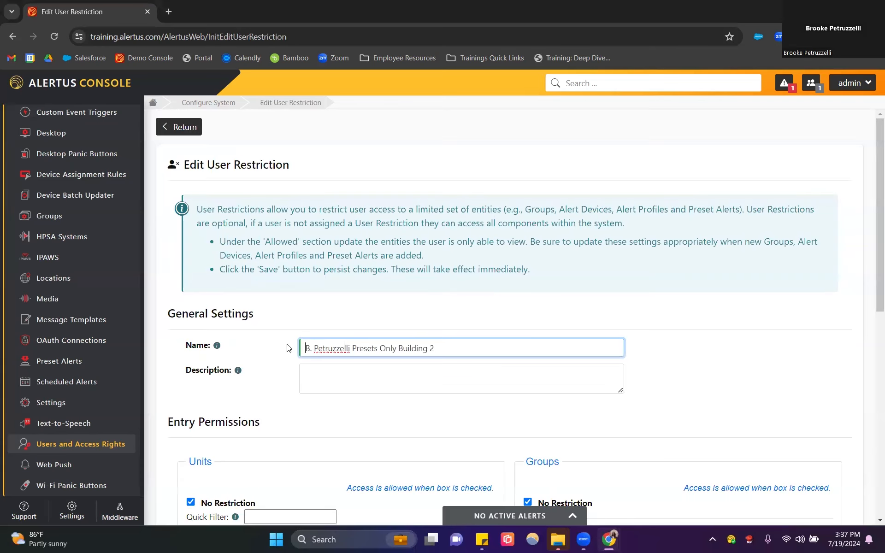
scroll(279, 371, down, 3)
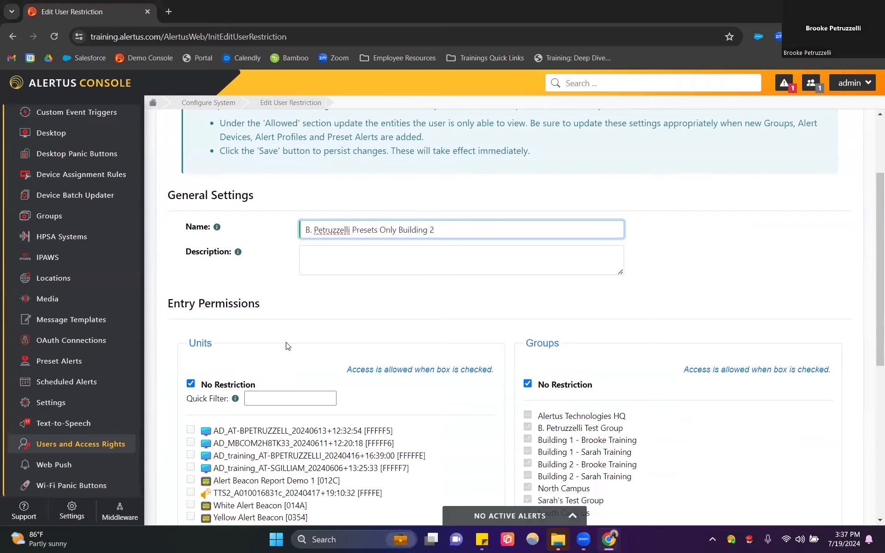
scroll(293, 367, down, 1)
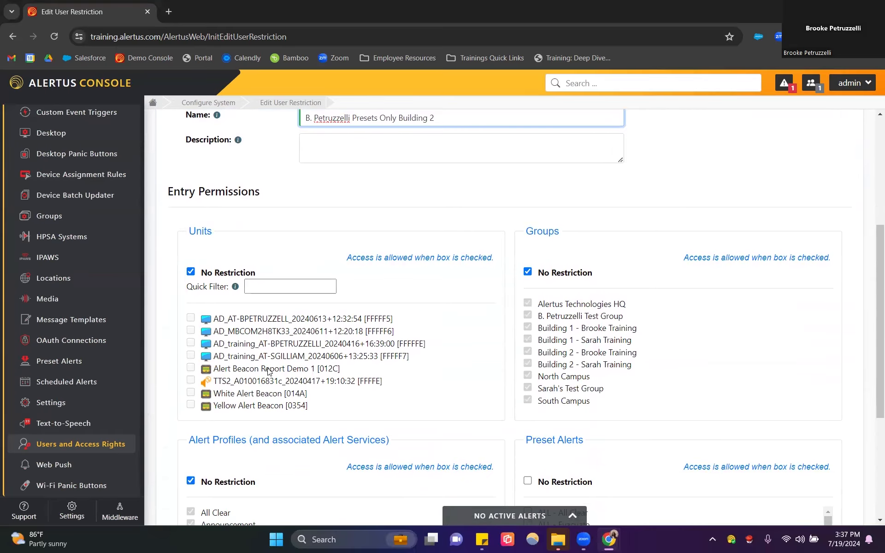
scroll(286, 371, down, 3)
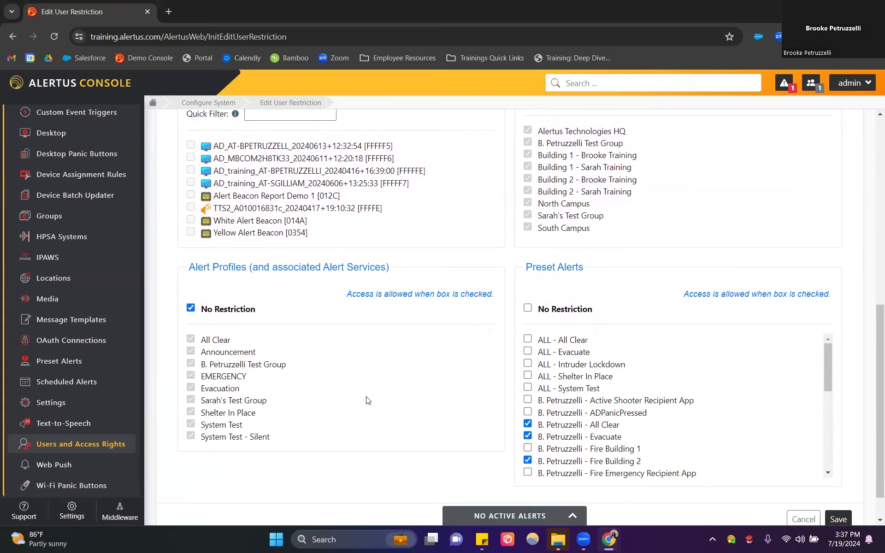
scroll(367, 400, up, 1)
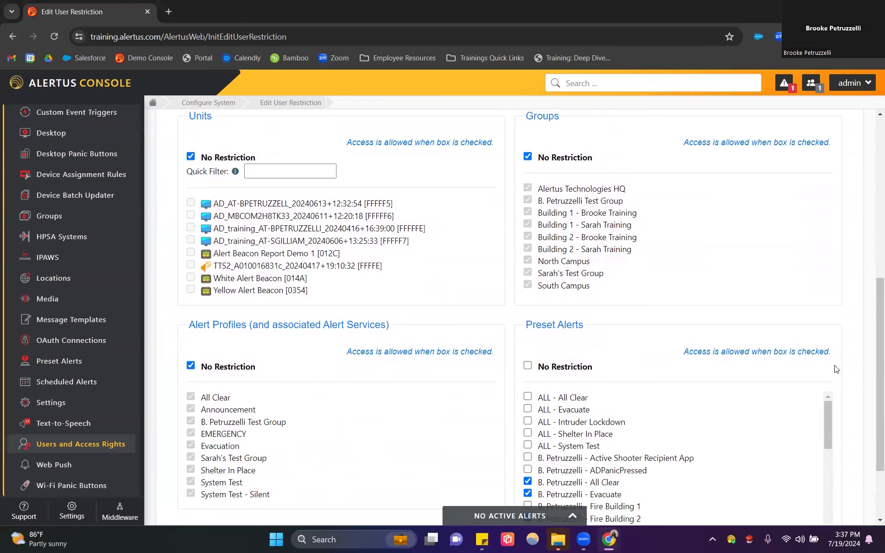
scroll(855, 375, down, 1)
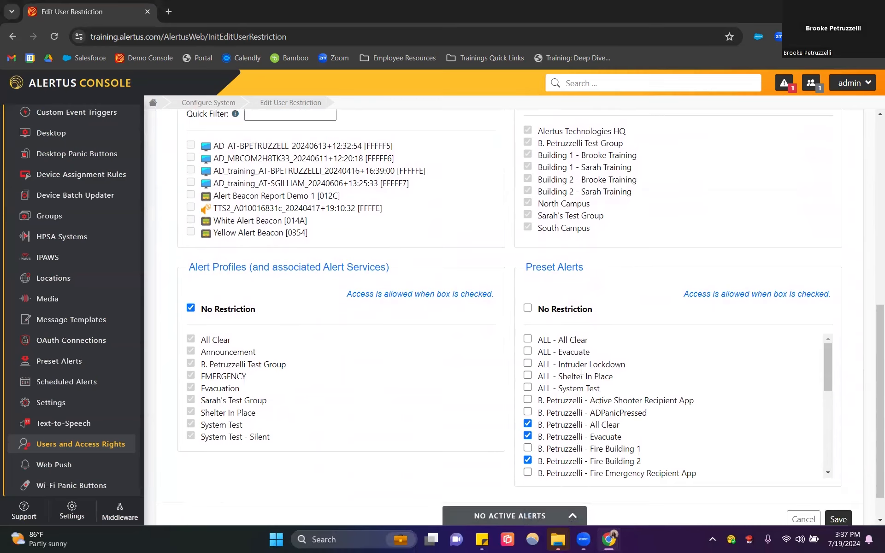
scroll(440, 386, up, 1)
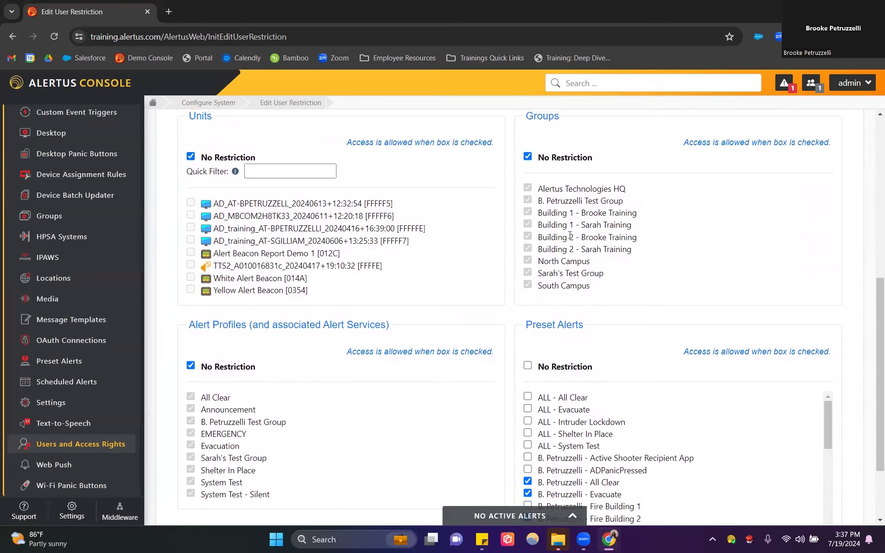
triple_click(571, 399)
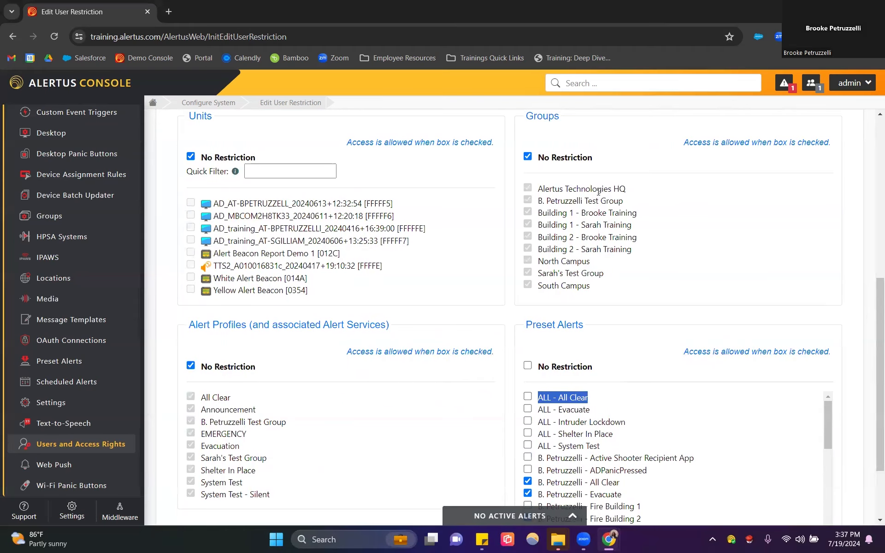
click(602, 401)
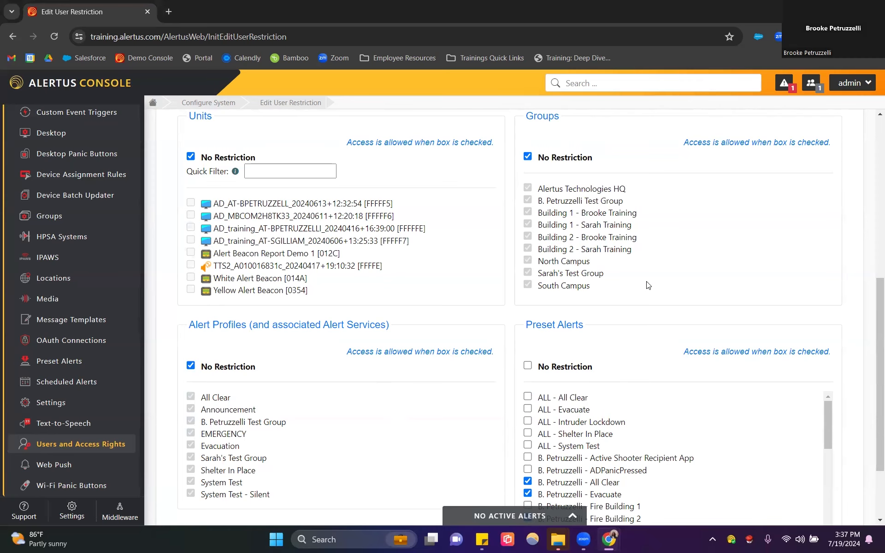
- Examine which preset alerts the Building 2 restriction allows, and cancel editing without saving
scroll(648, 285, down, 3)
scroll(575, 356, down, 1)
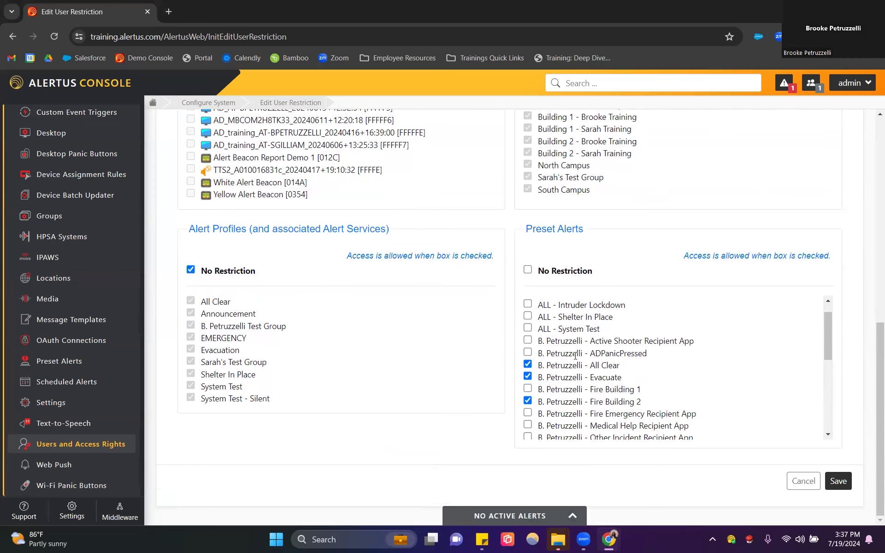
scroll(575, 356, down, 1)
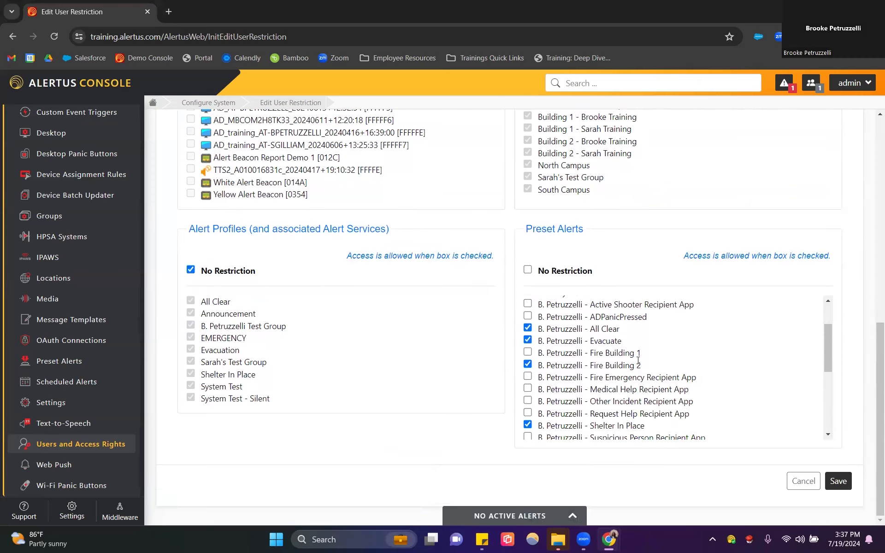
drag(651, 367, 589, 369)
click(616, 340)
scroll(556, 389, down, 2)
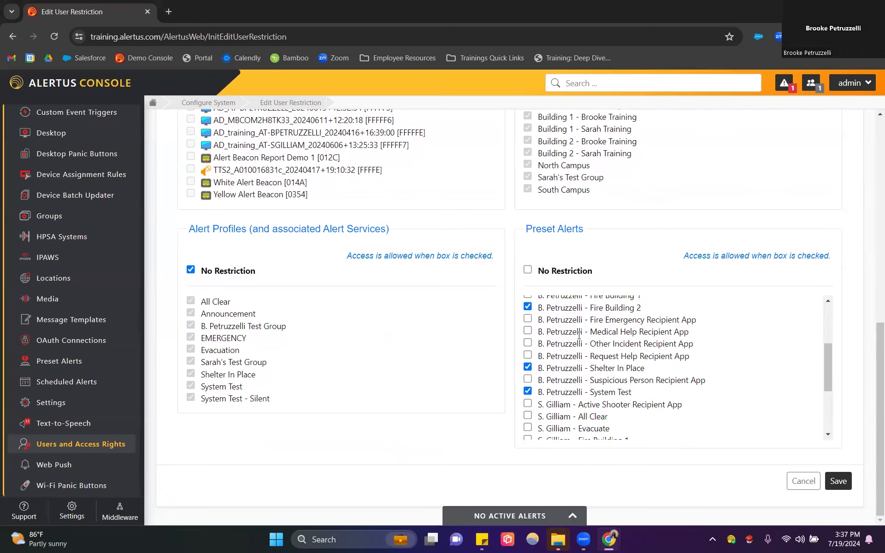
scroll(579, 336, down, 4)
scroll(594, 348, up, 5)
scroll(594, 348, up, 3)
scroll(568, 326, down, 5)
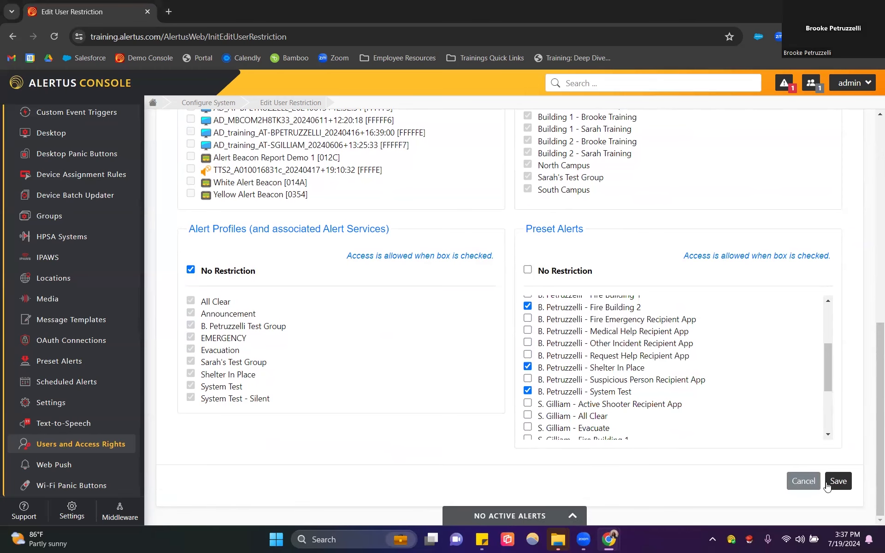
click(804, 481)
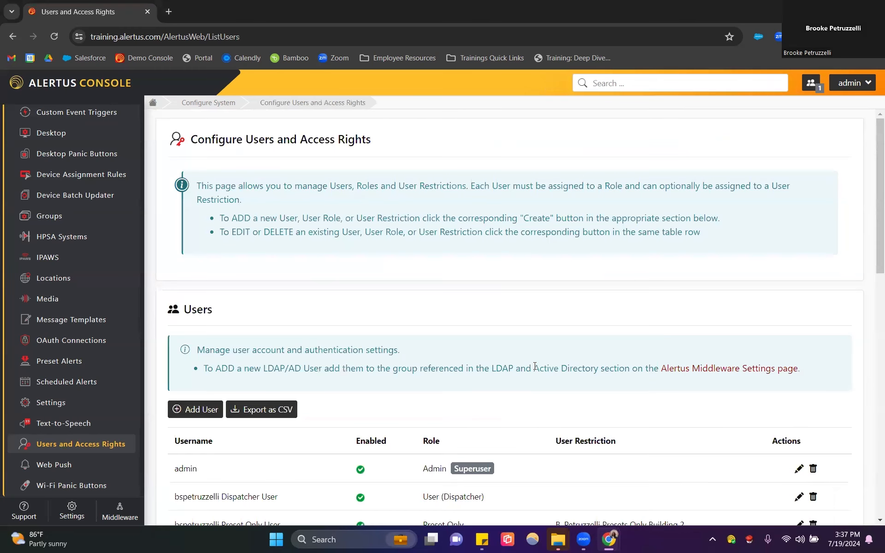
- Log out of the admin account and log back in as the Building 2 Preset Only user with the saved username and password
scroll(535, 366, down, 5)
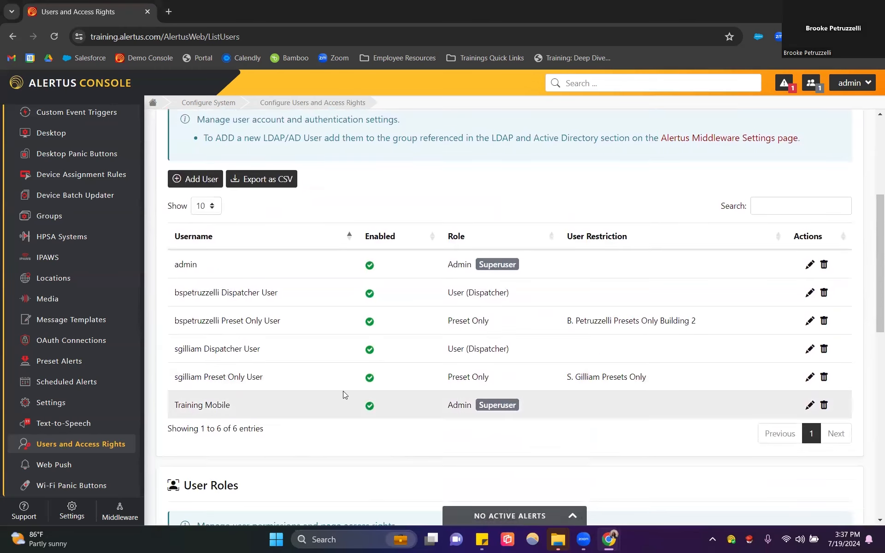
scroll(377, 379, down, 6)
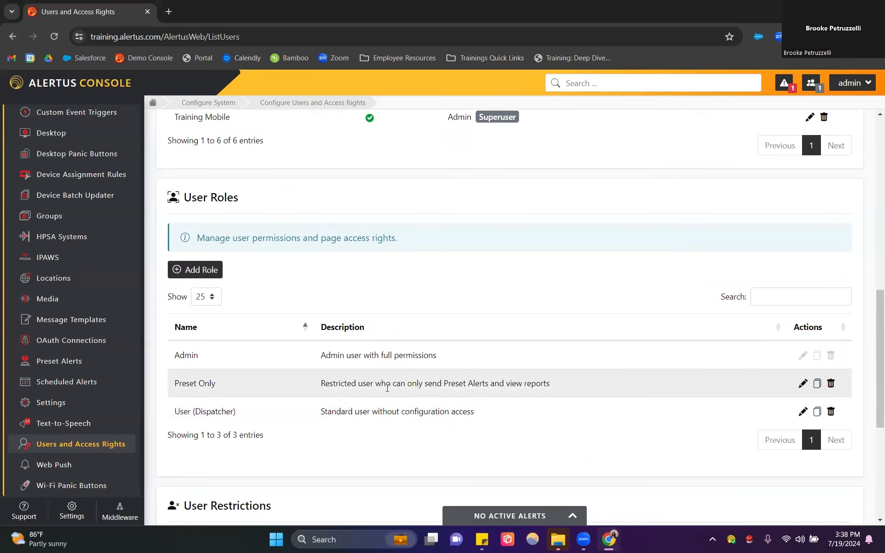
click(854, 88)
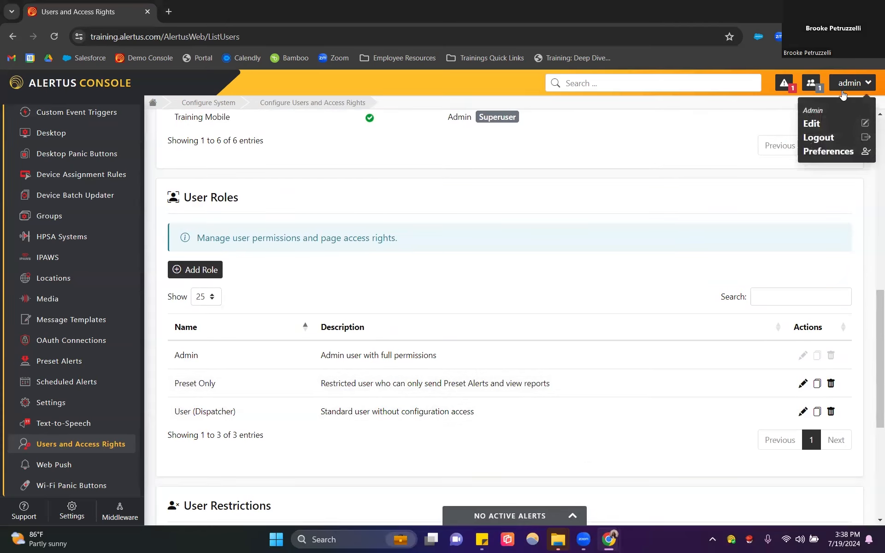
click(820, 138)
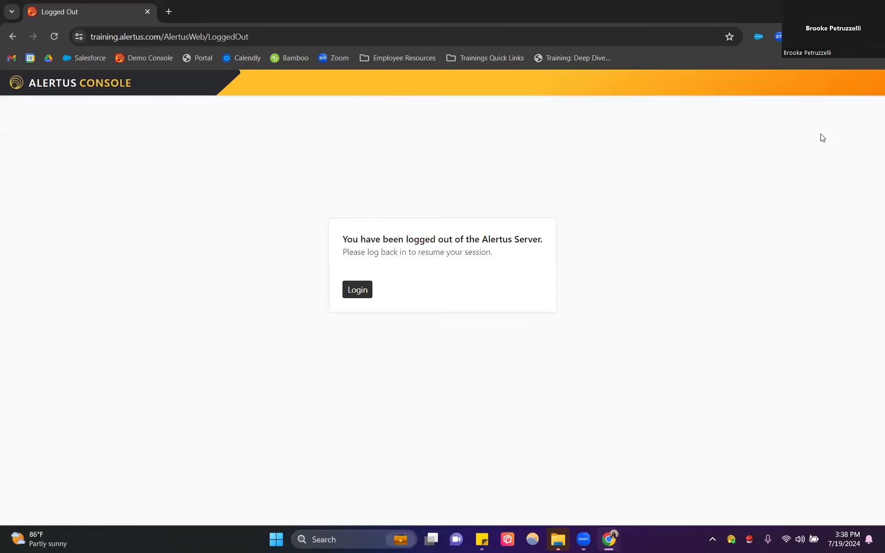
click(364, 293)
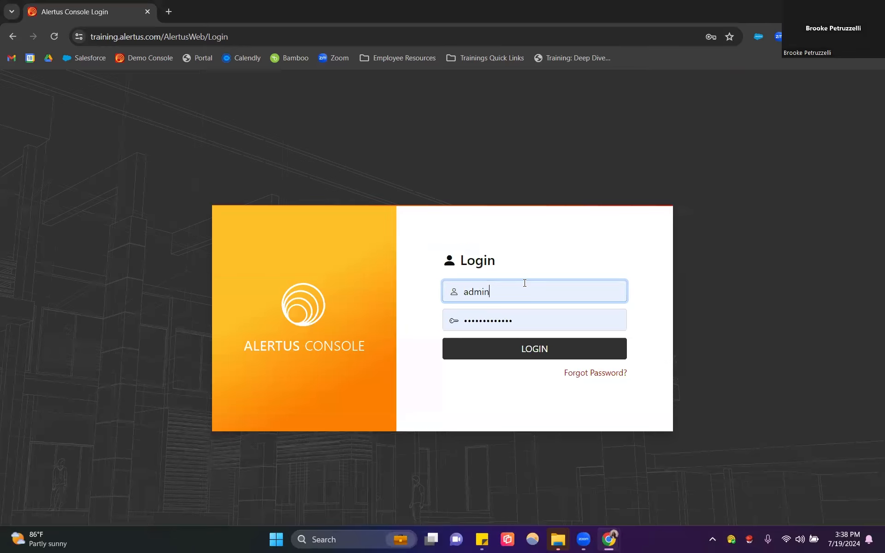
click(524, 290)
click(582, 439)
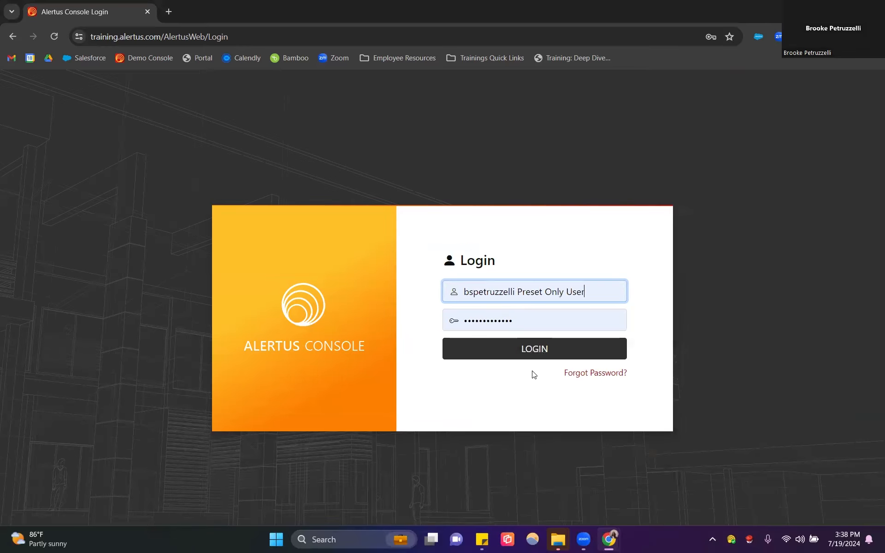
click(527, 356)
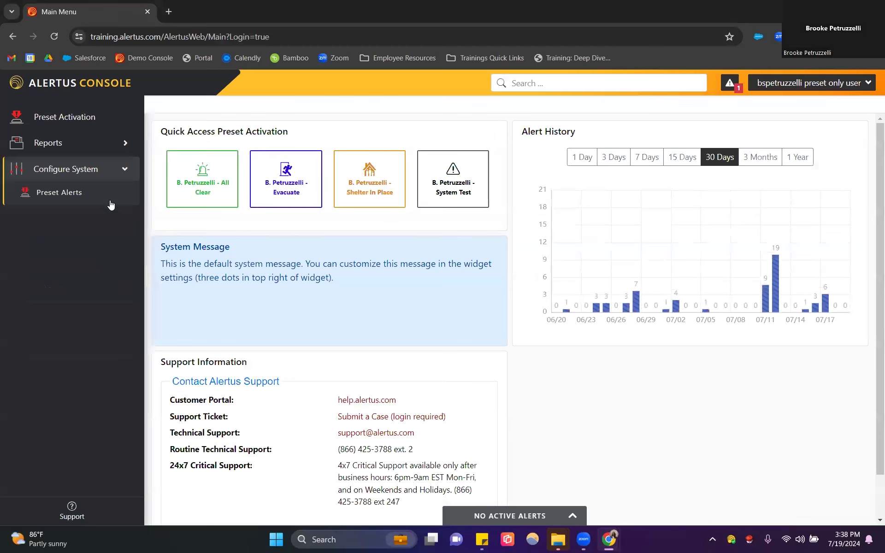
- Open Preset Activation and look through the preset alerts offered for sending, without selecting one
click(107, 161)
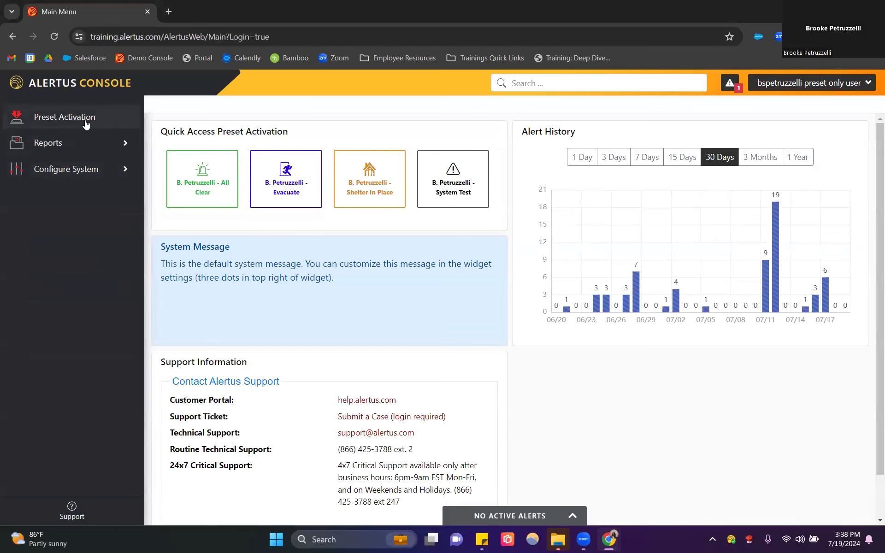
click(72, 121)
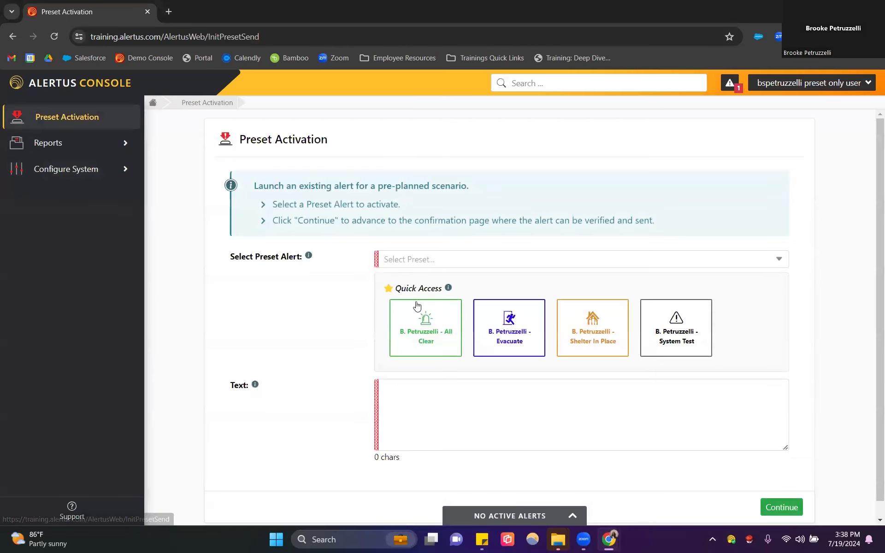
click(432, 257)
scroll(470, 332, down, 1)
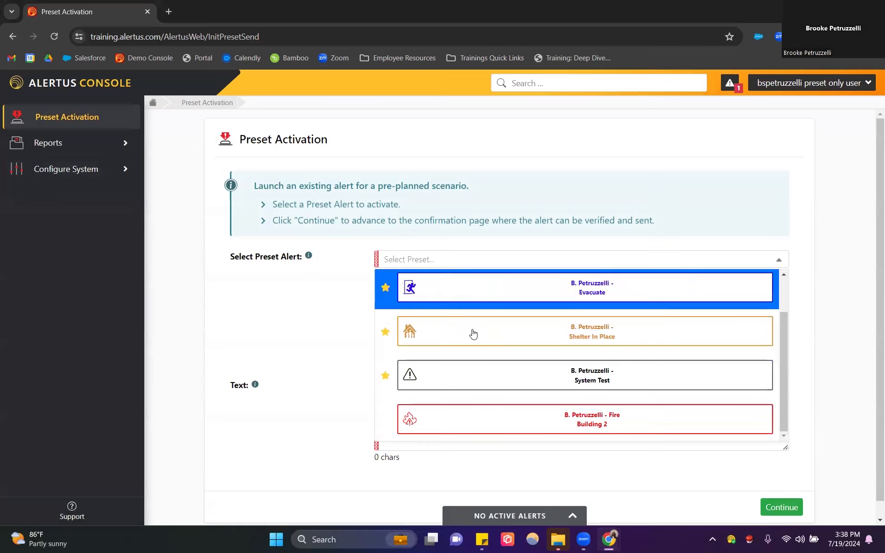
click(335, 344)
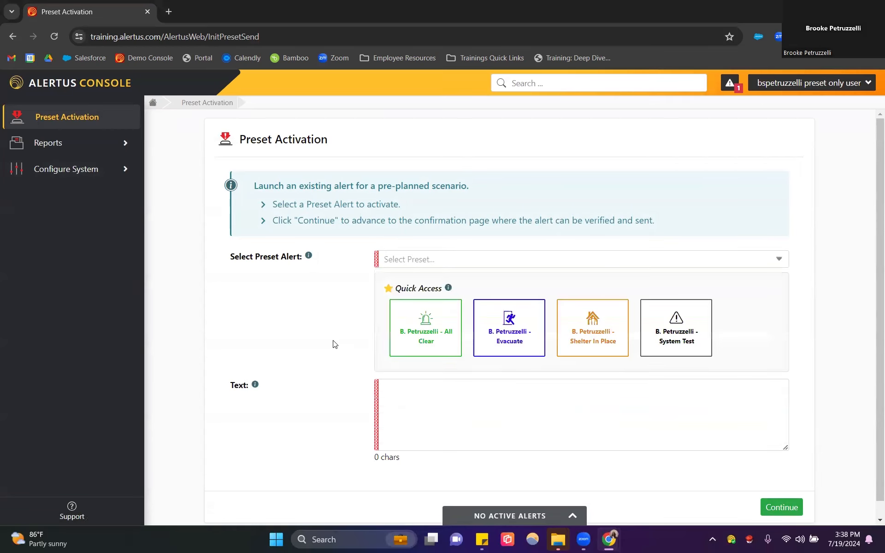
- Check the available reports, and open the Preset Alerts configuration to examine the listed alerts and their actions
click(99, 143)
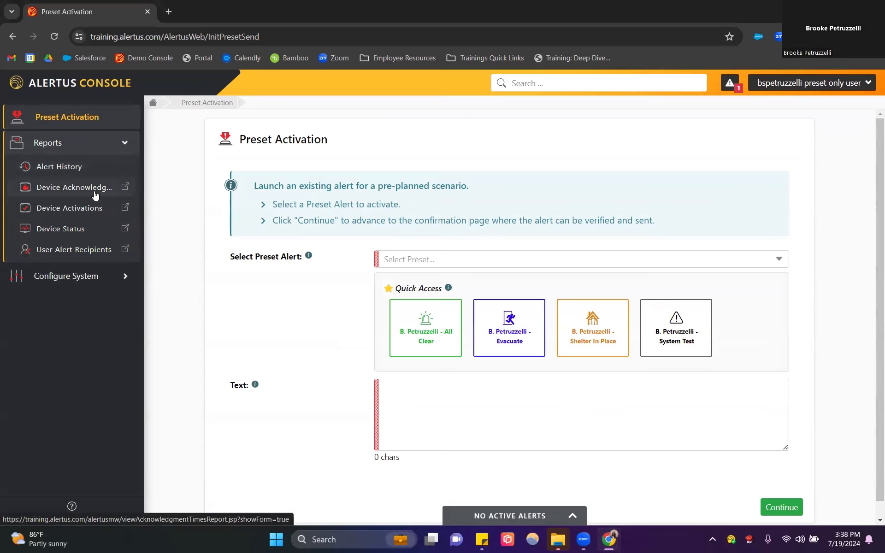
click(87, 142)
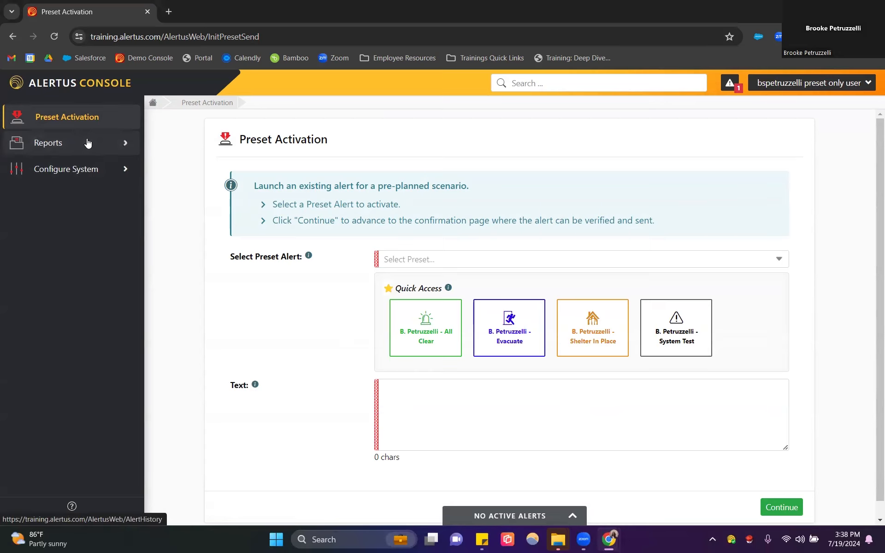
click(60, 171)
click(61, 198)
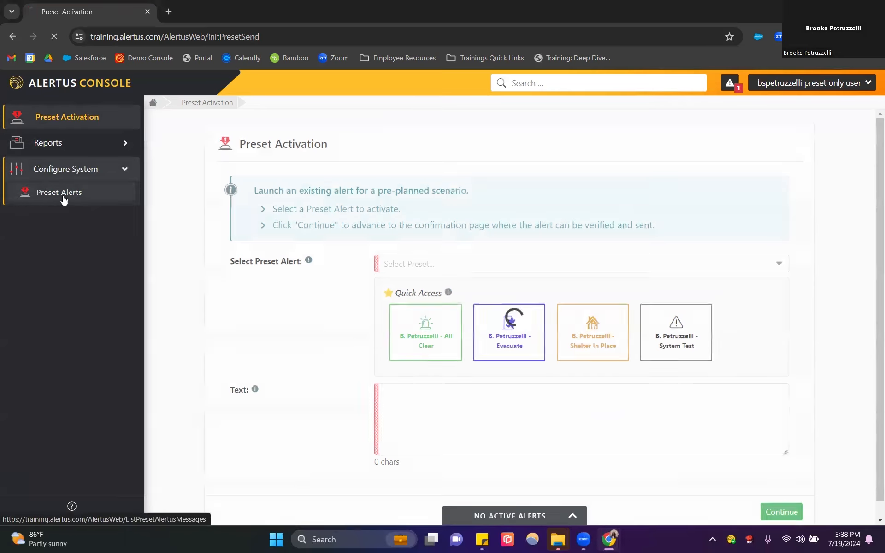
scroll(535, 331, down, 3)
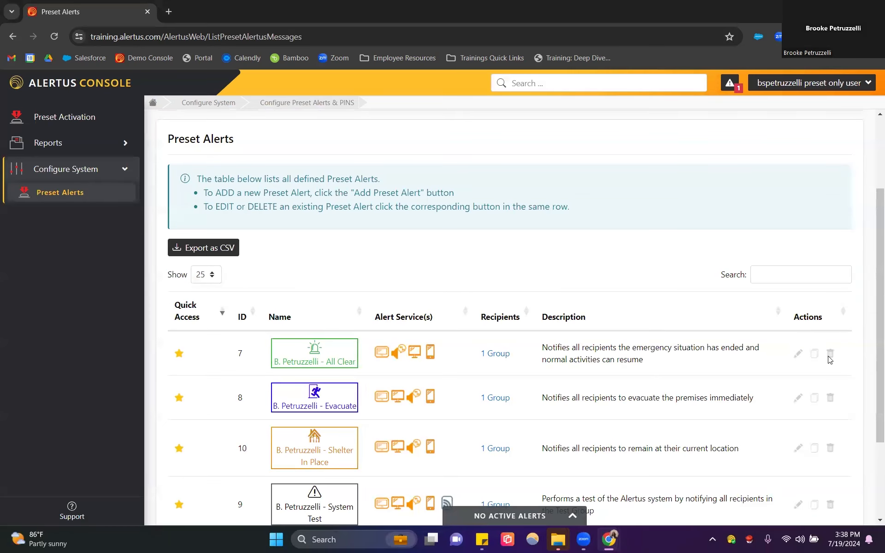
scroll(322, 392, down, 3)
- Remove the System Test preset alert from Quick Access and add it back
click(180, 389)
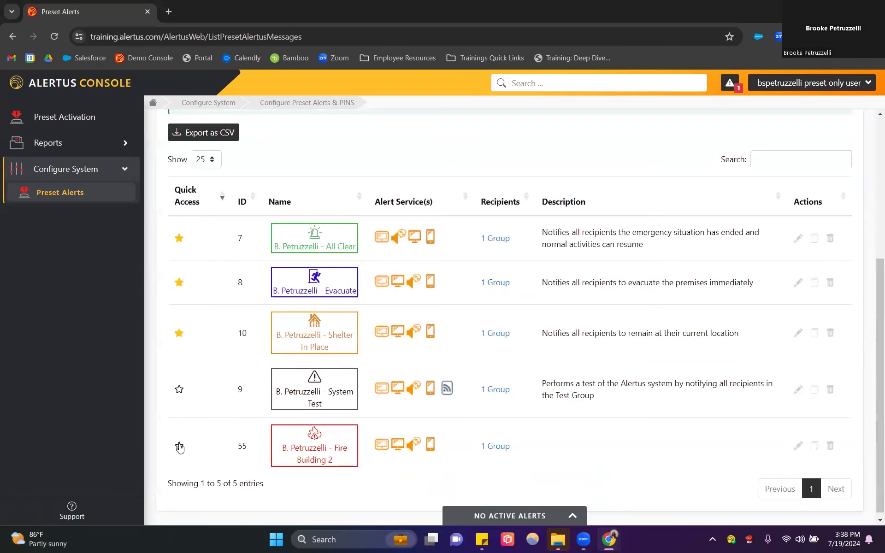
click(179, 390)
scroll(470, 383, down, 1)
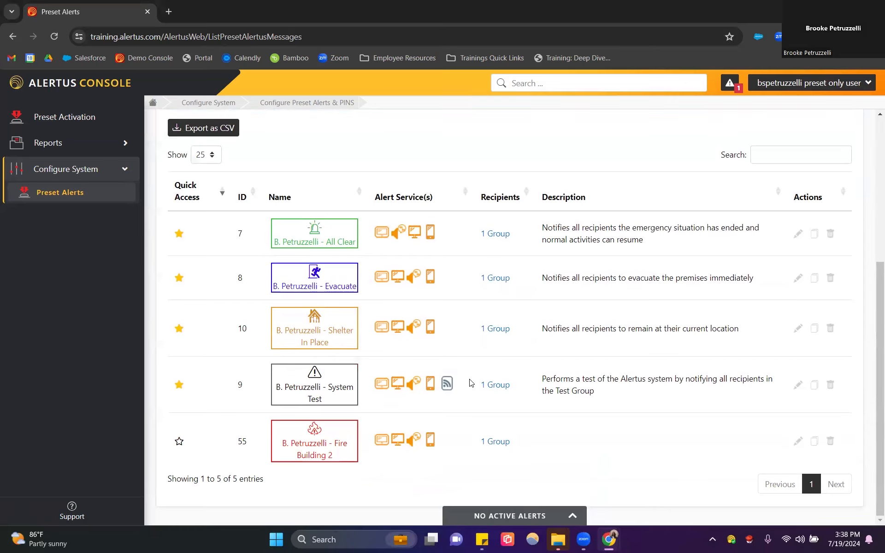
- Log out of the Preset Only account and log back in as admin with the saved username and password
click(791, 88)
click(815, 141)
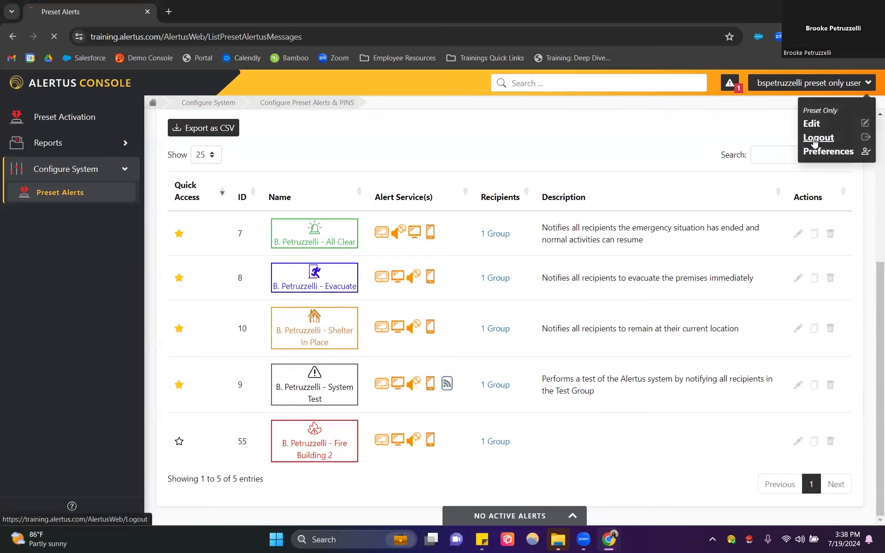
click(359, 290)
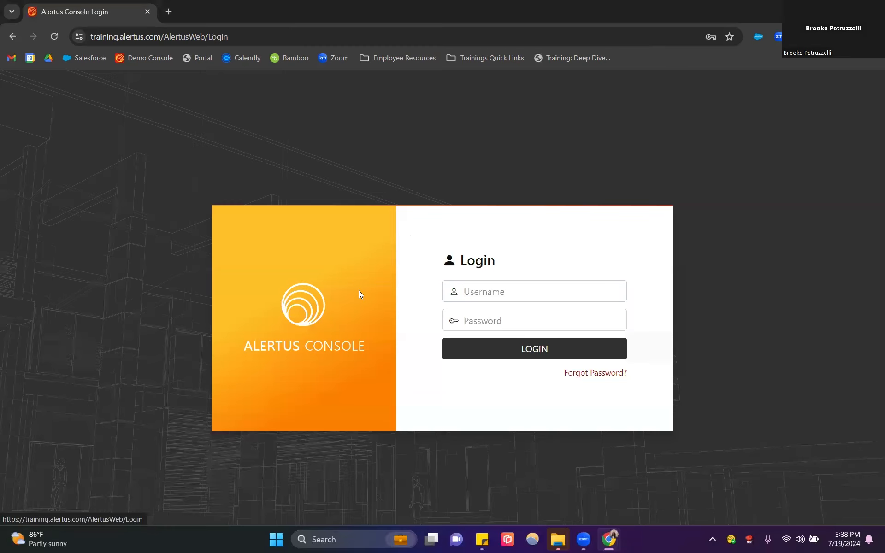
click(579, 303)
click(561, 343)
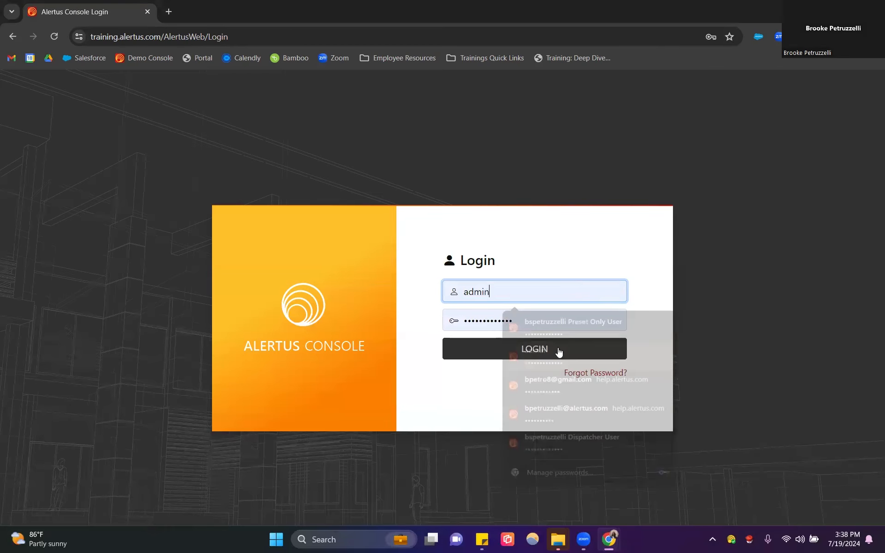
click(518, 350)
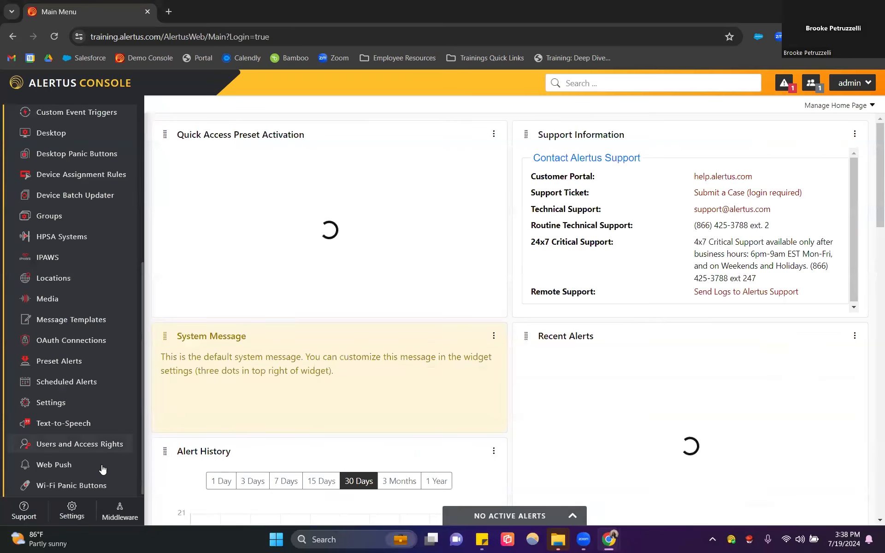
- Open Users and Access Rights and examine the role and user restriction assigned to the Building 2 Preset Only user
click(63, 444)
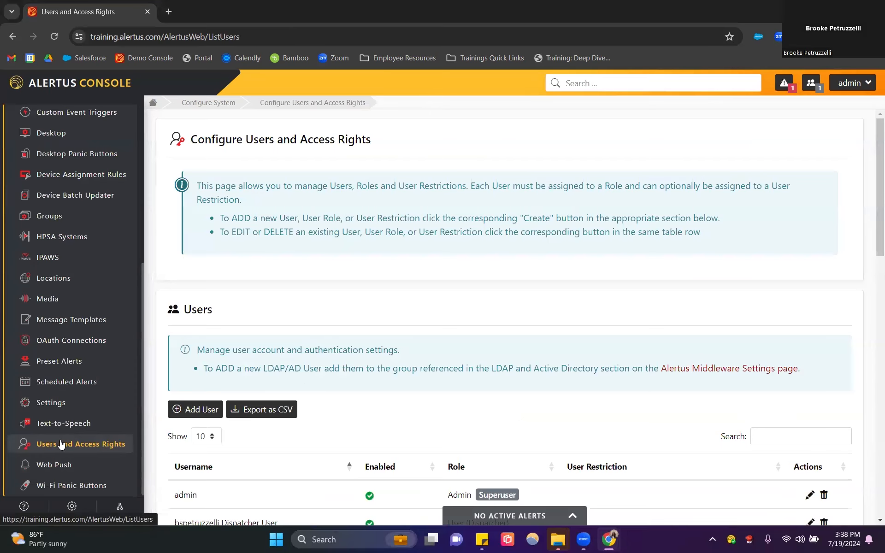
scroll(340, 382, down, 4)
drag(198, 380, 278, 392)
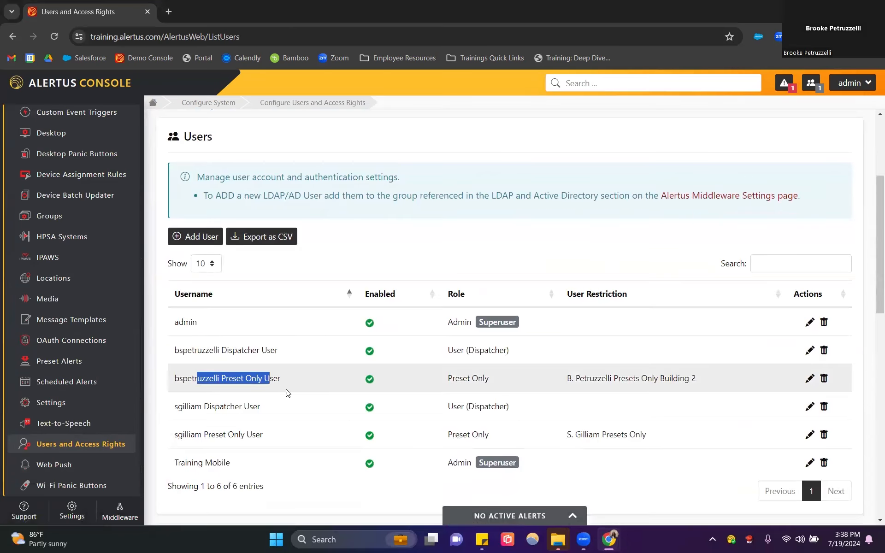
drag(447, 377, 511, 389)
drag(565, 383, 700, 384)
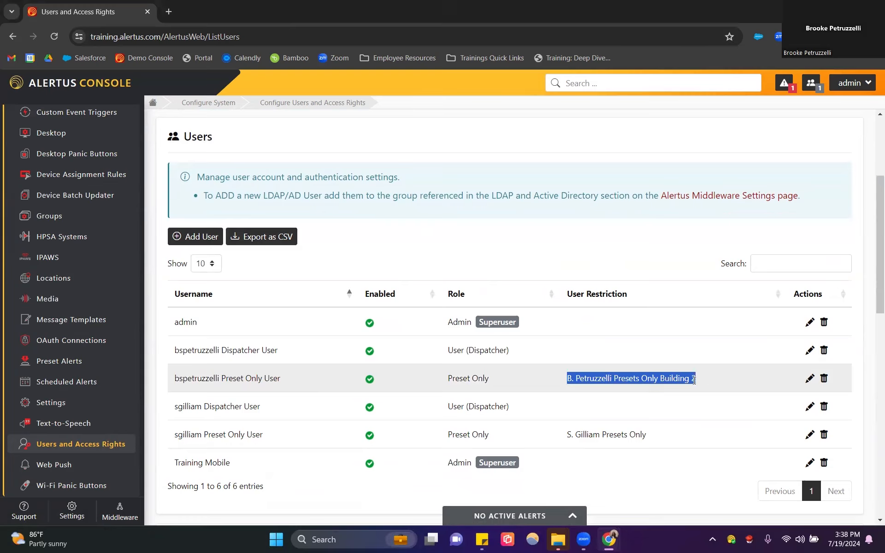
click(664, 376)
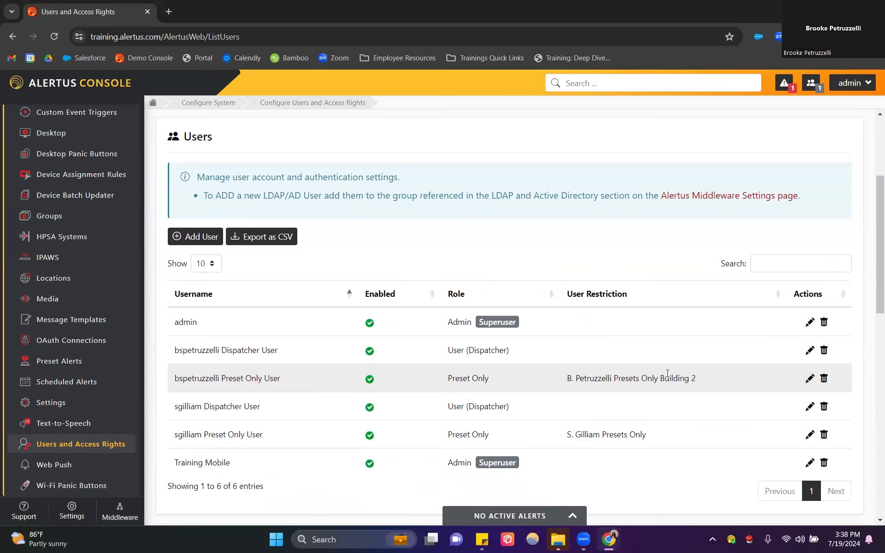